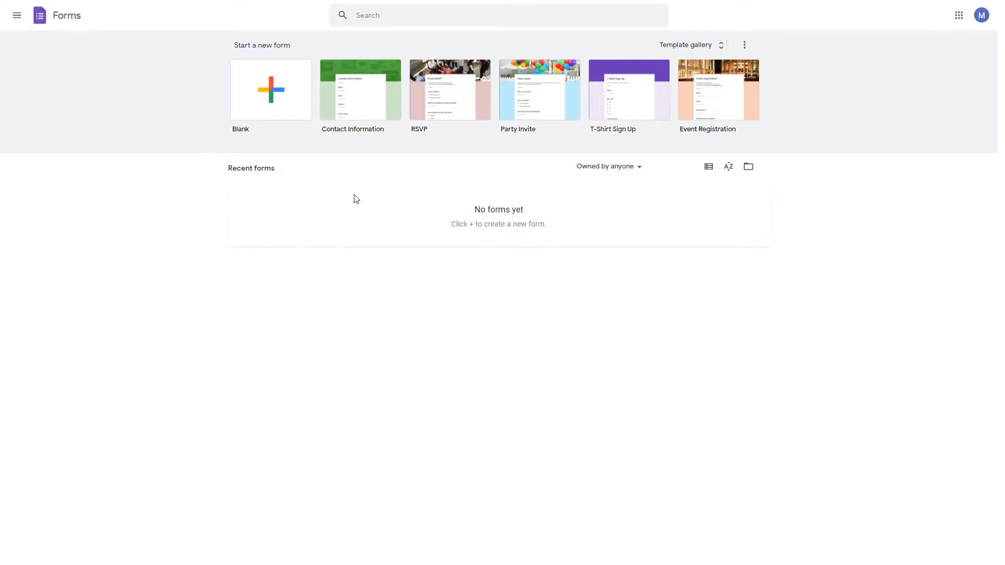
Create a new blank form.
left_click_drag(226, 175, 281, 173)
left_click(280, 172)
left_click(291, 101)
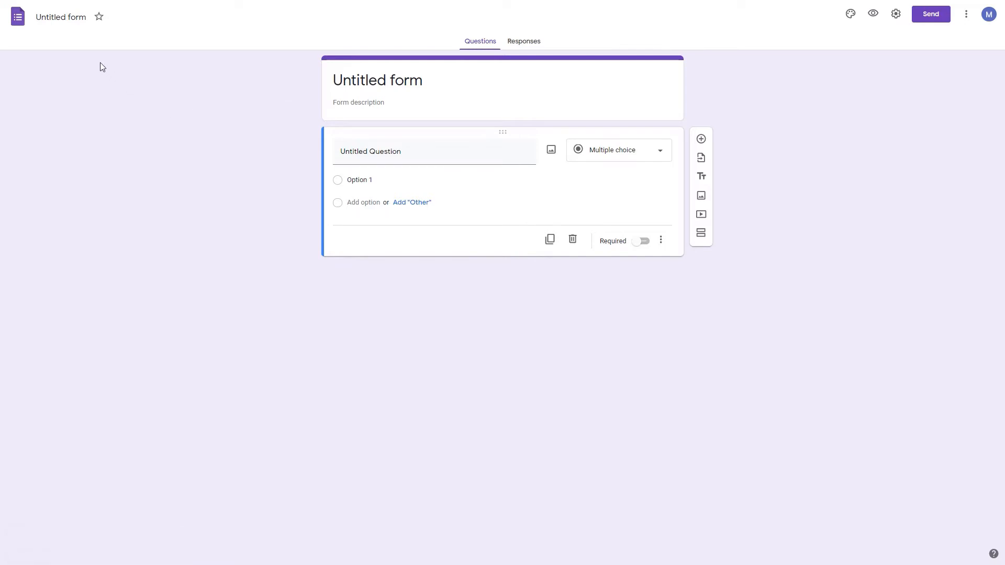
Rename the form to "My Form" and give it the description "Description for my form".
left_click(43, 17)
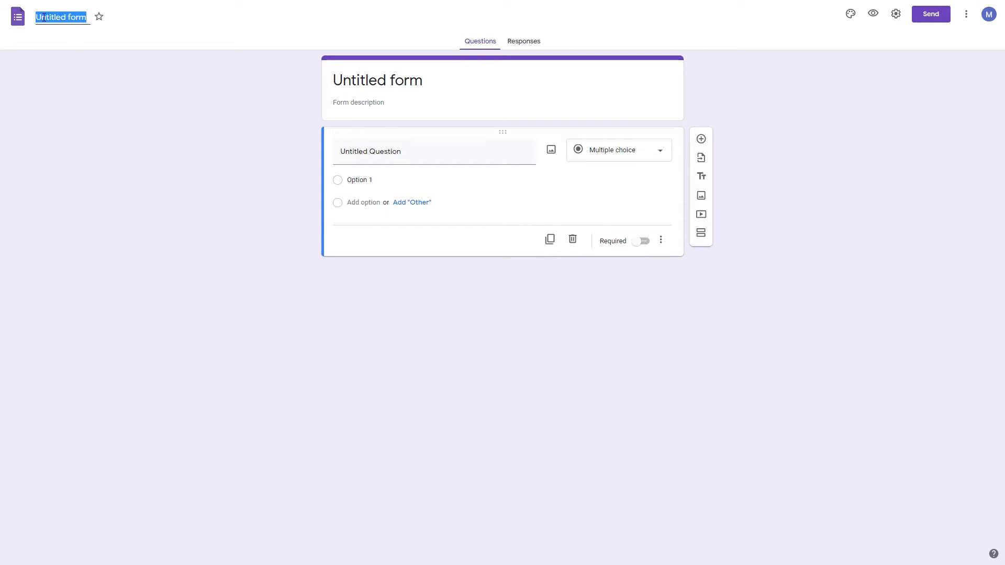
type("My Form")
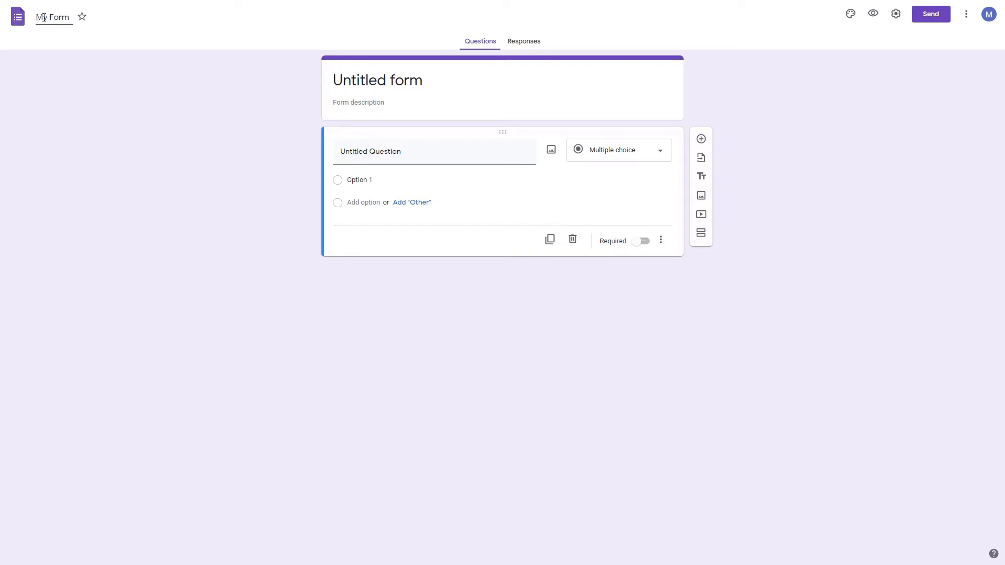
left_click(100, 93)
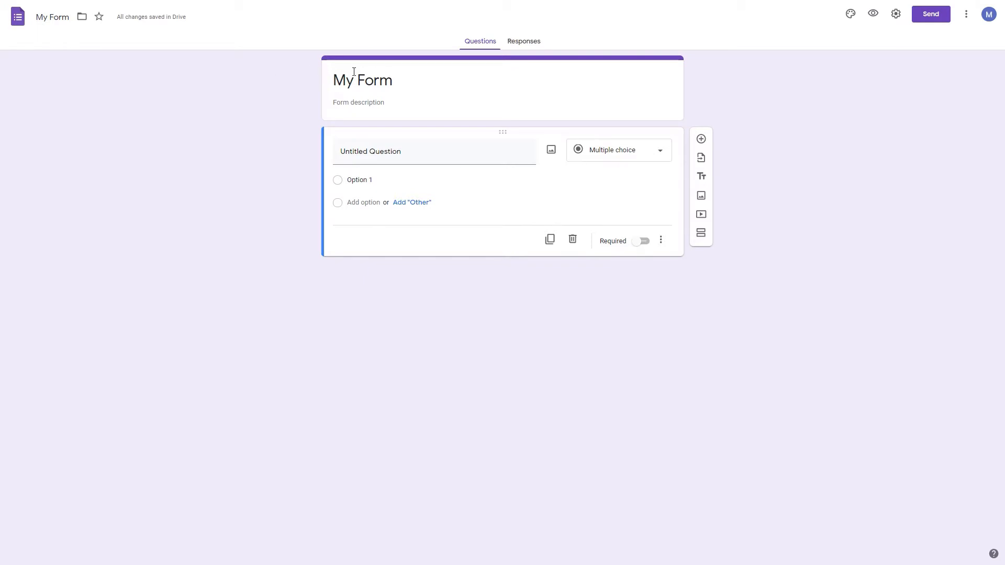
left_click(352, 102)
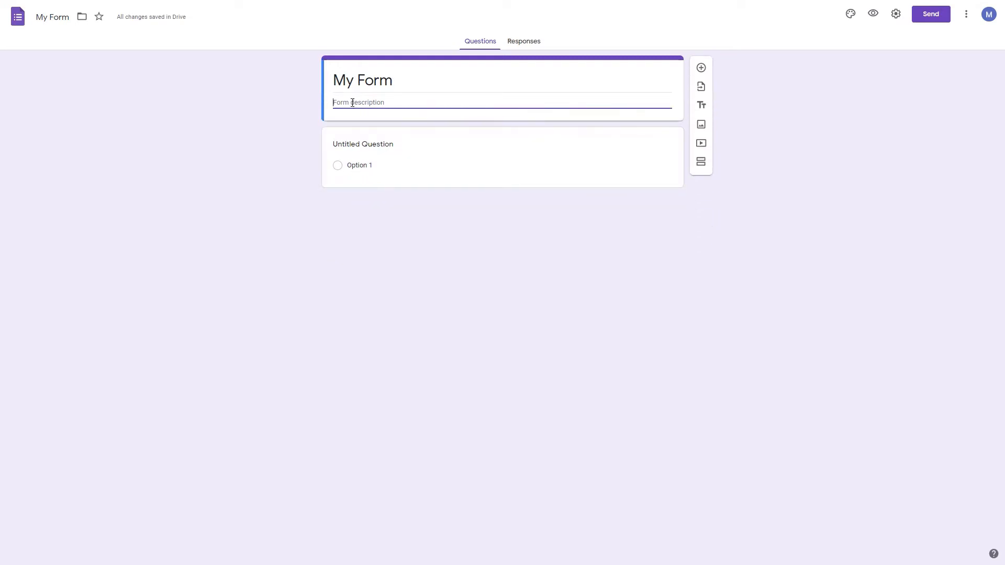
type("Description fior my form")
left_click(281, 135)
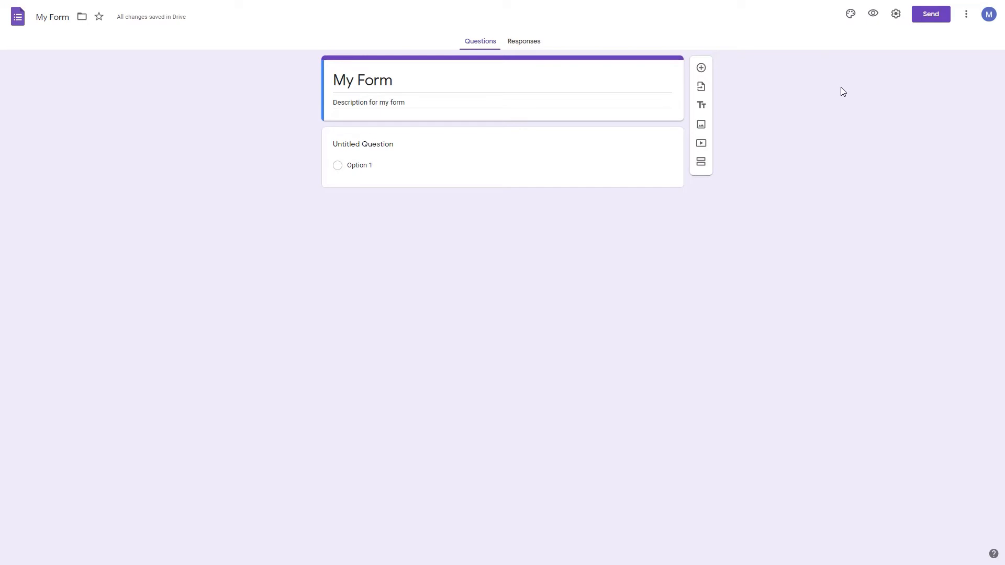
Try a red theme with a light grey background, and settle on the cyan theme colour.
left_click(850, 14)
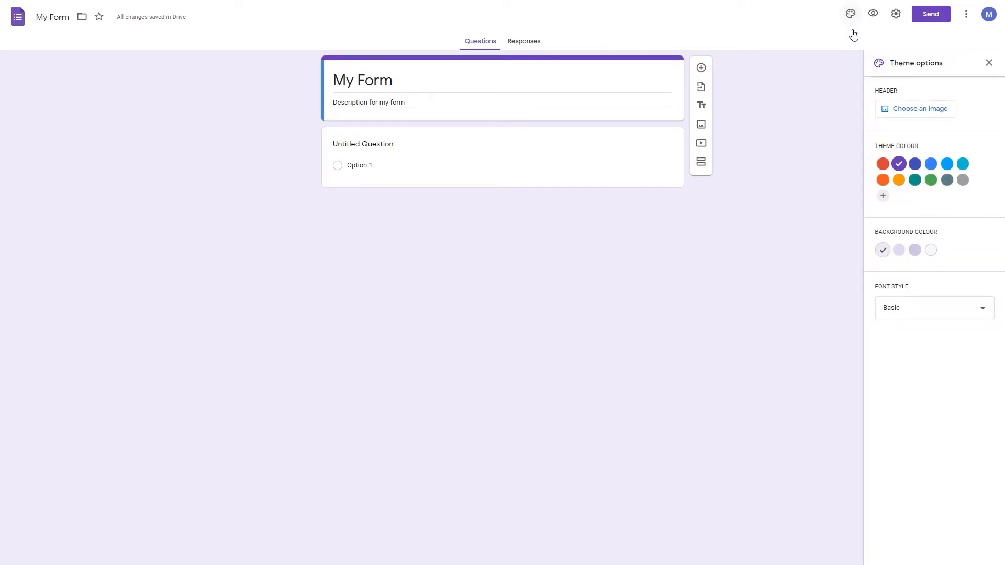
left_click(883, 164)
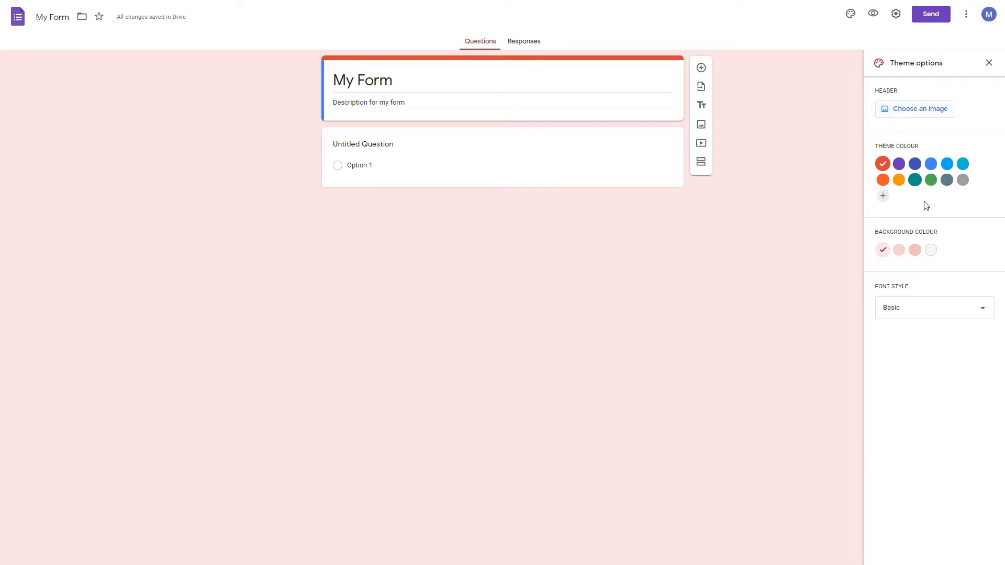
left_click(930, 251)
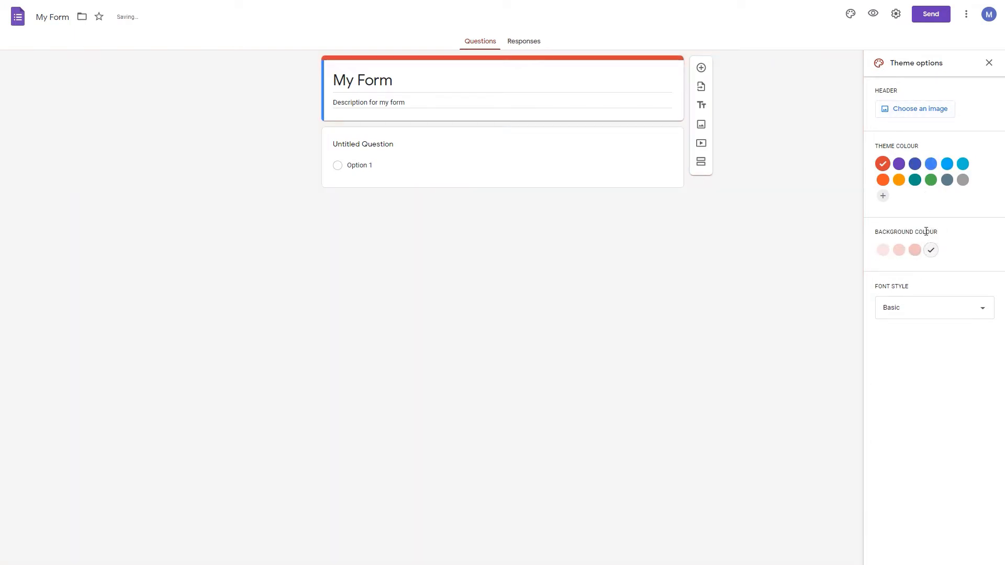
left_click(962, 164)
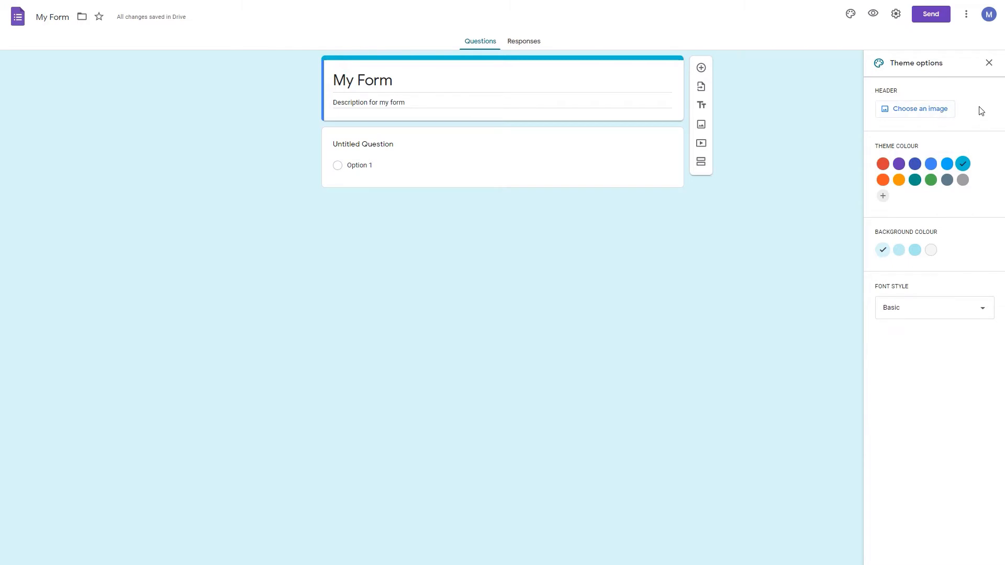
Set the form's font style to Playful and close the theme options.
left_click(947, 312)
left_click(909, 379)
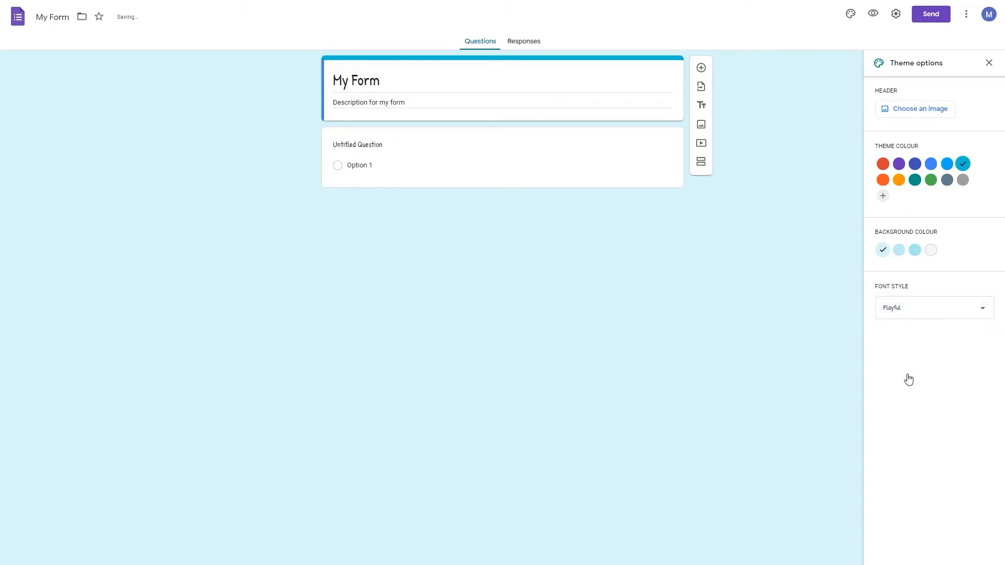
left_click(989, 63)
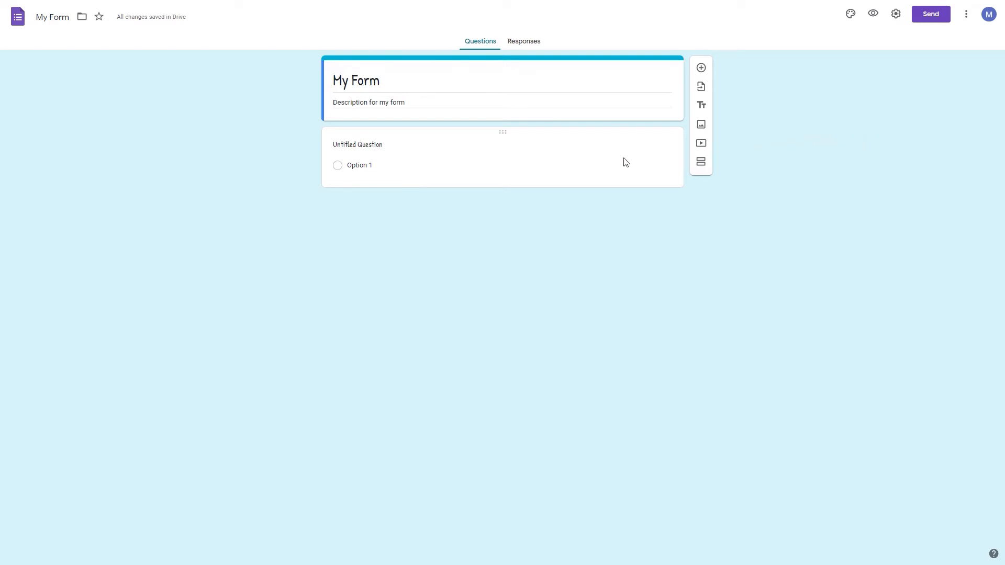
Replace the untitled question's text with "What is your name?".
left_click(399, 145)
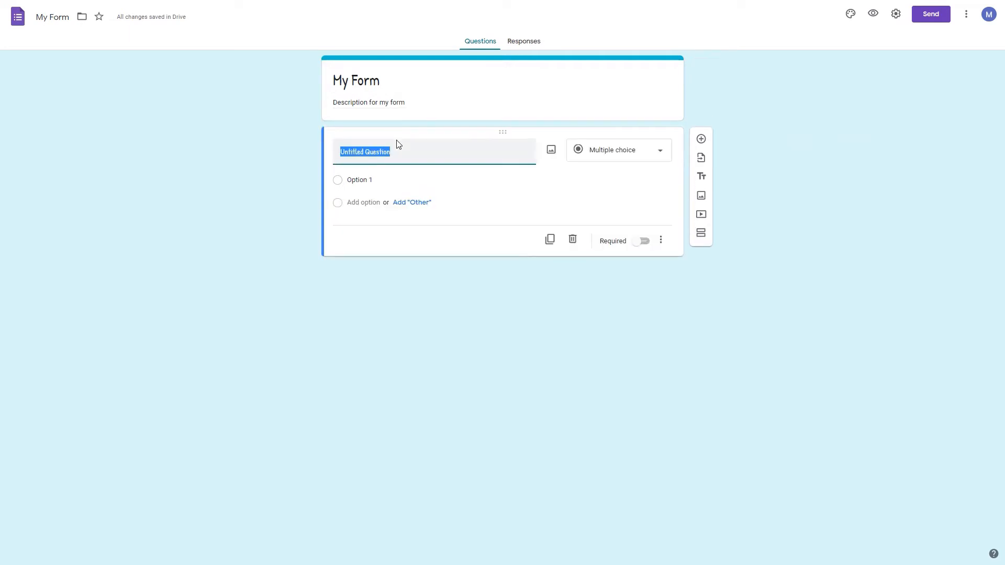
left_click(407, 152)
left_click_drag(406, 151, 325, 167)
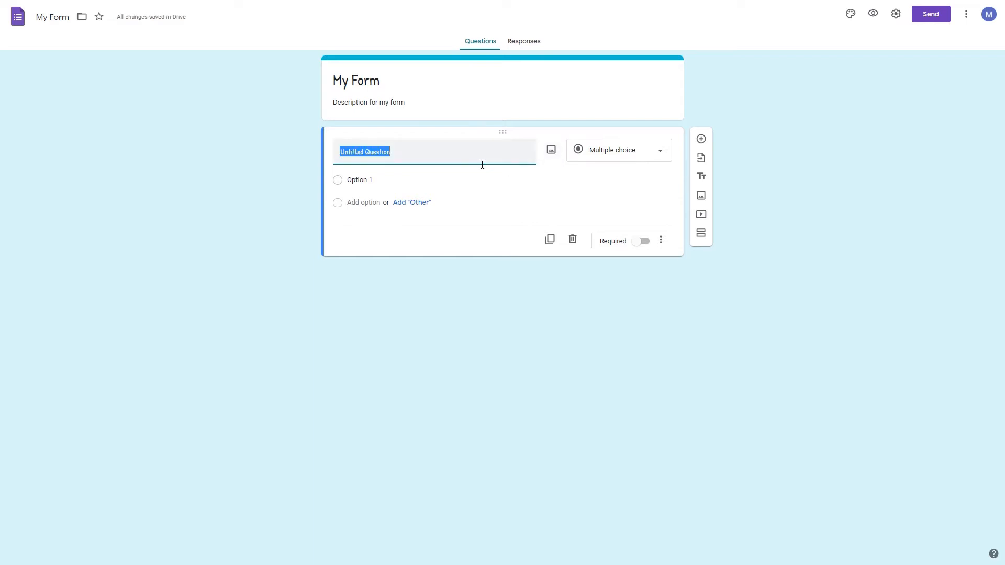
type("What is your name")
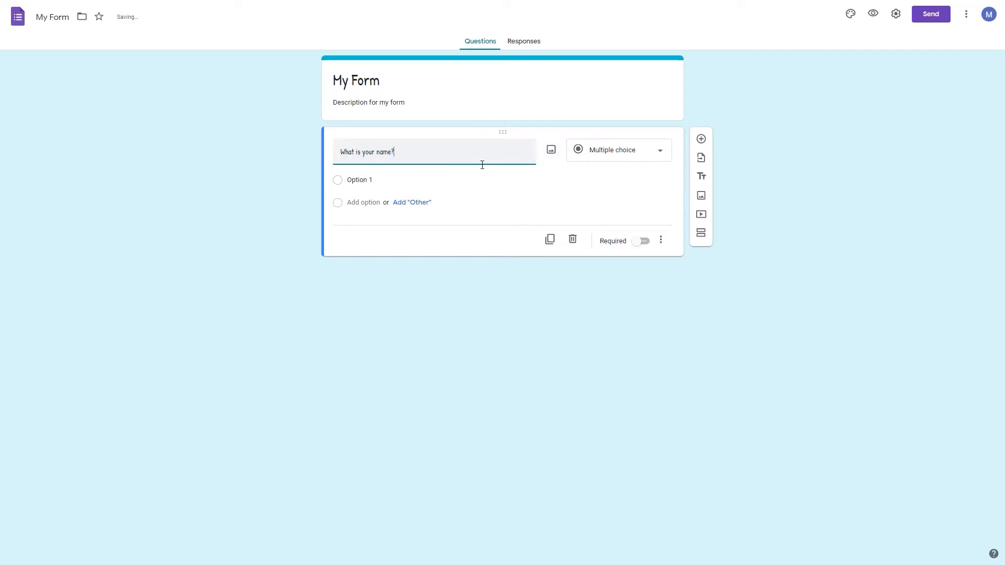
type("?")
Set the name question's answer type to Short answer and look over the other available types.
left_click(620, 151)
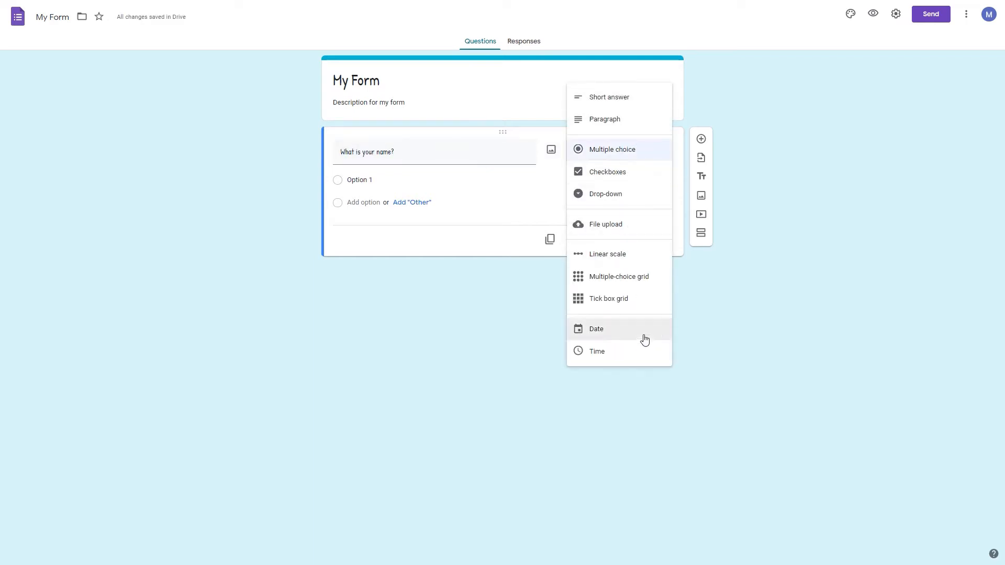
left_click(645, 101)
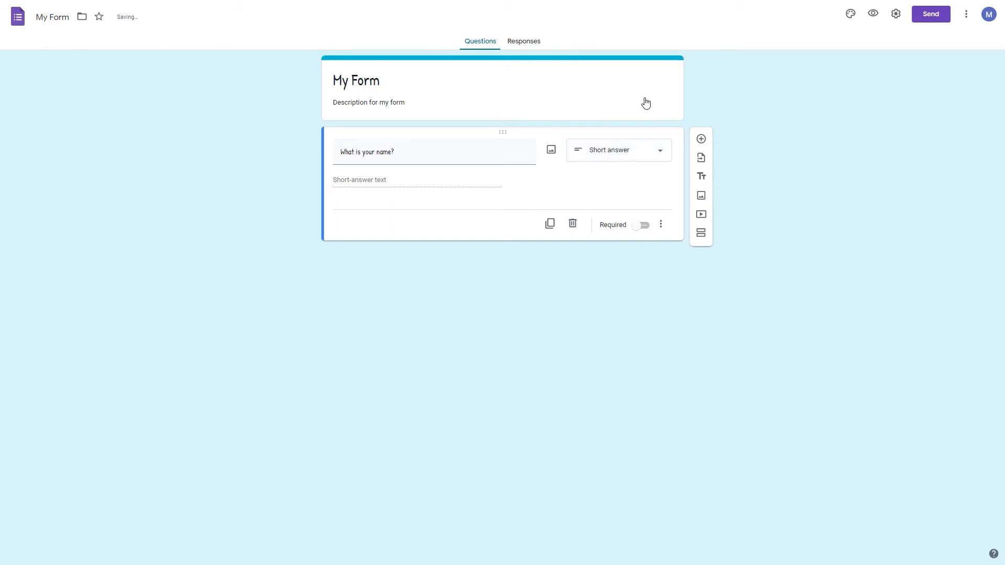
left_click(644, 155)
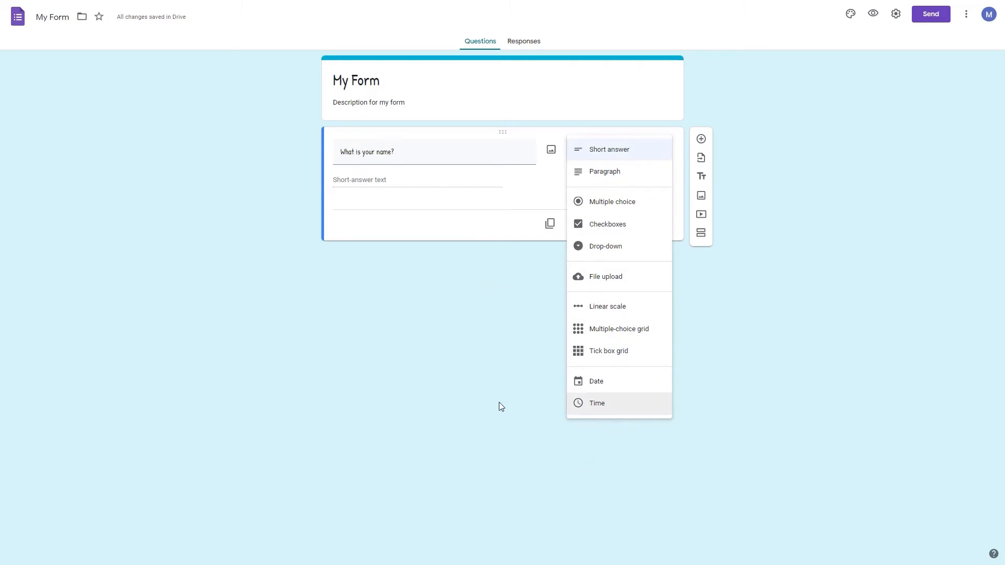
left_click(484, 272)
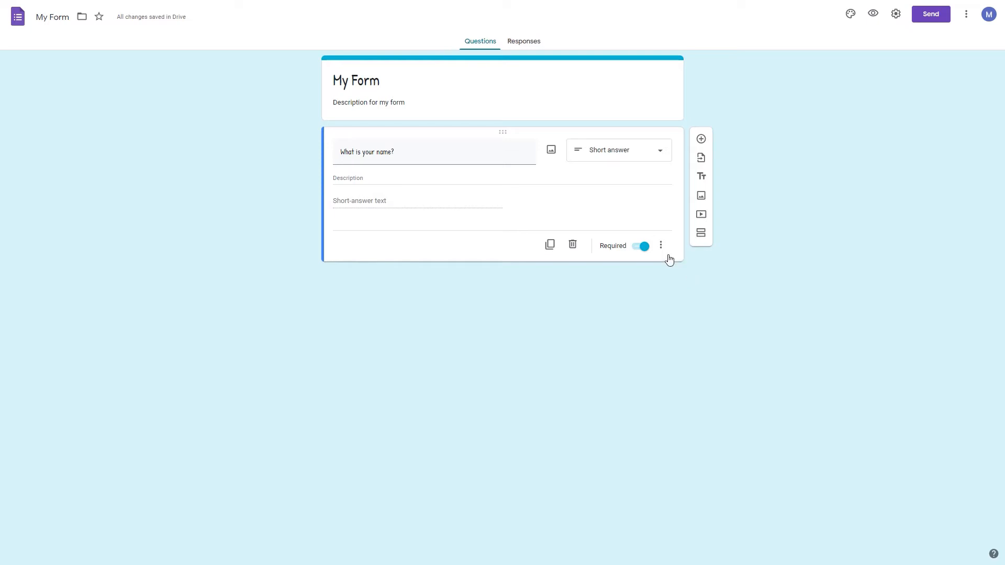
Add response validation to the name question, requiring a length with a minimum character count of 1.
left_click(662, 246)
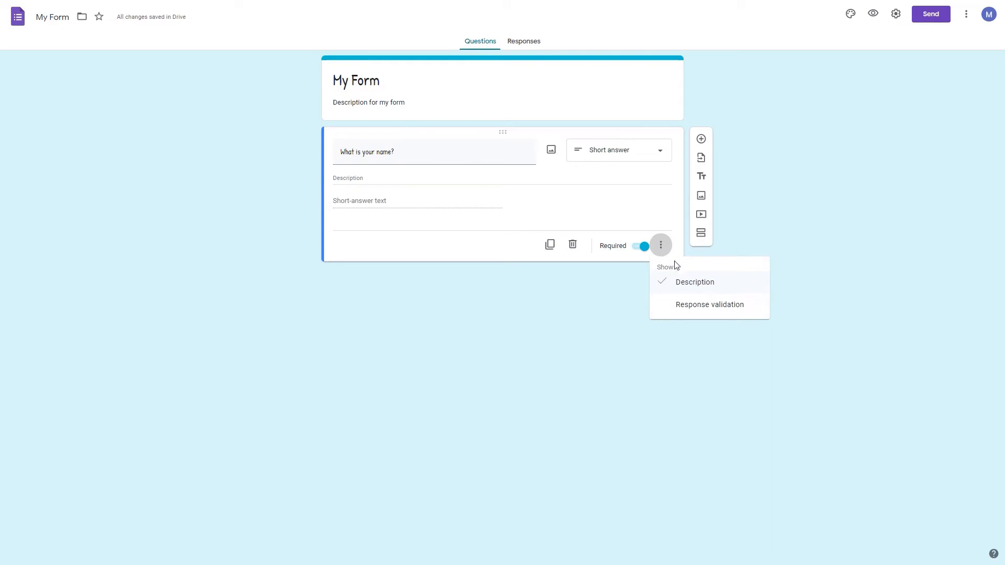
left_click(677, 307)
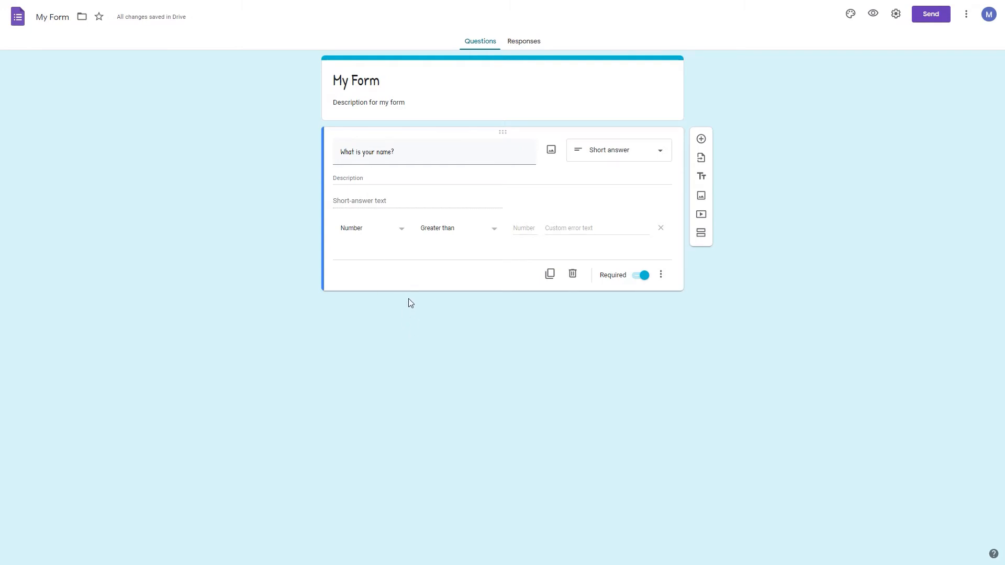
left_click(401, 231)
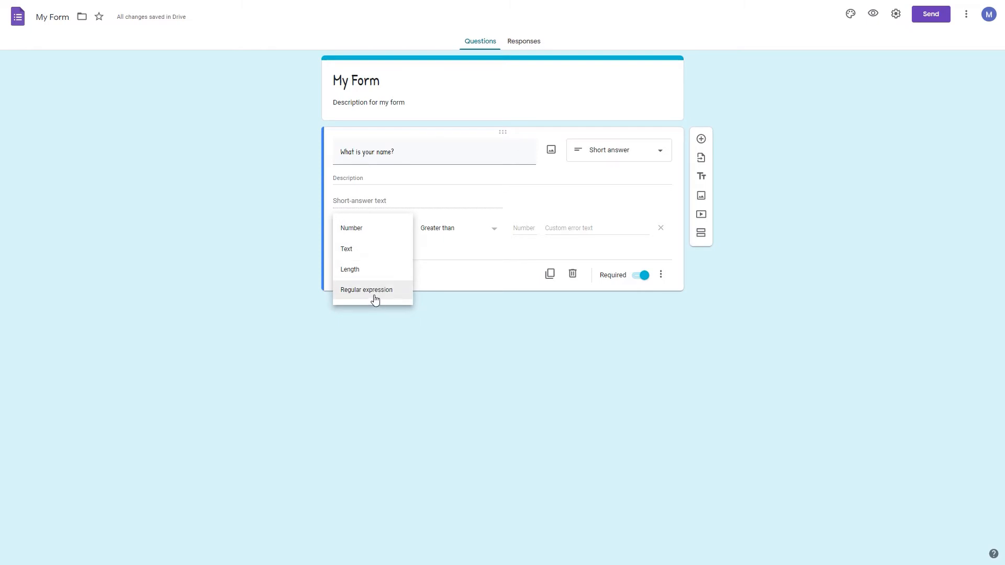
left_click(371, 272)
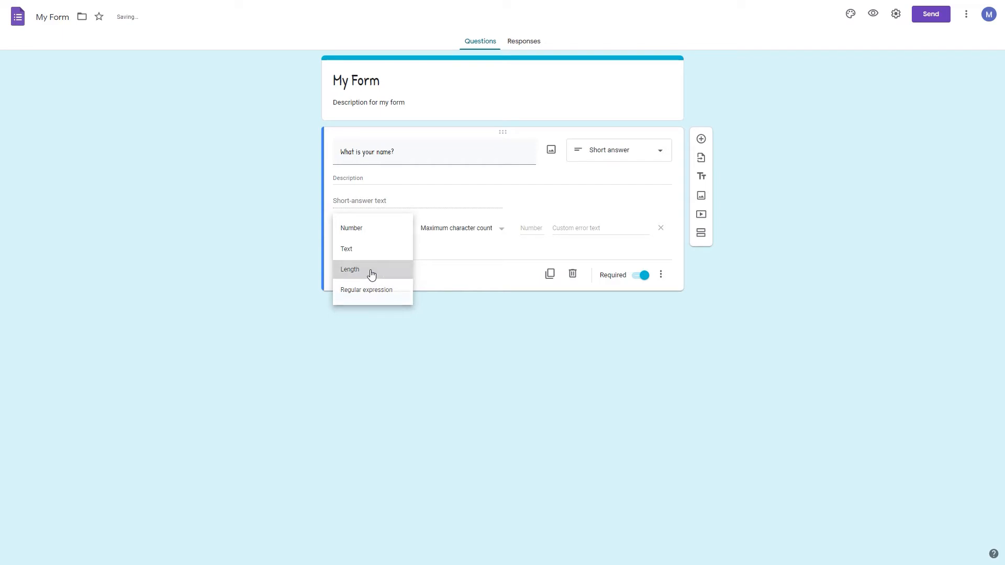
left_click(492, 231)
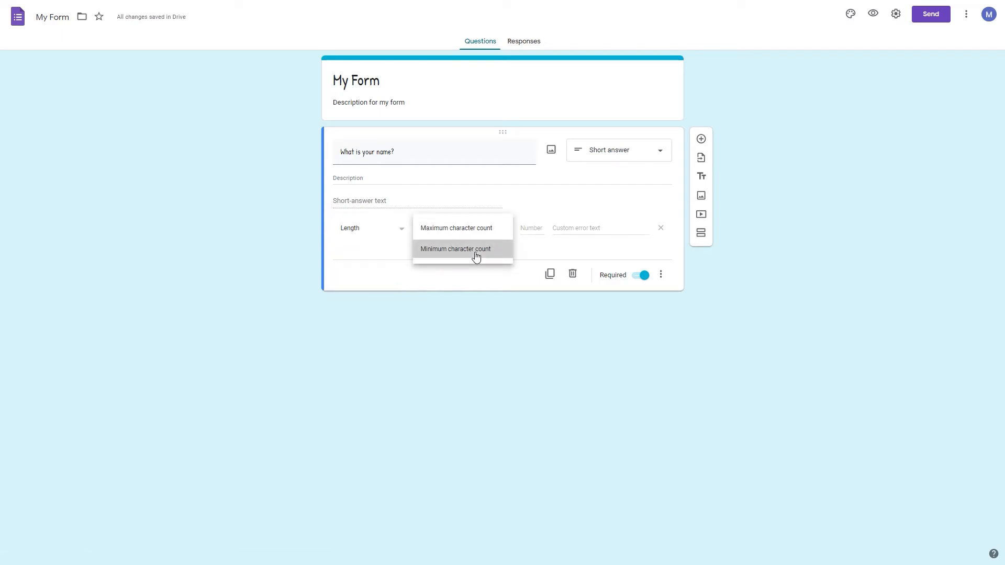
left_click(476, 253)
left_click(531, 228)
type("1")
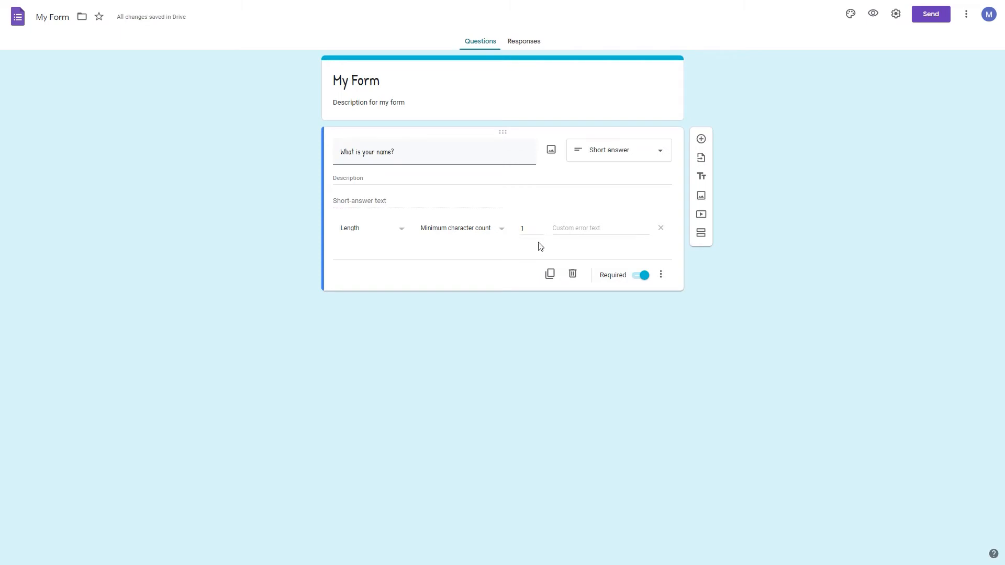
left_click(568, 231)
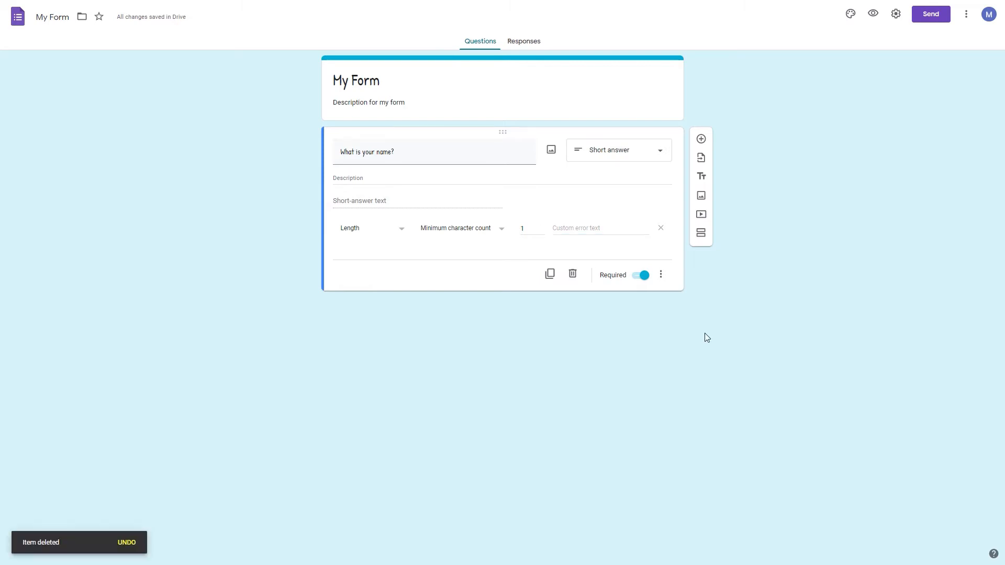
Add a trial multiple-choice question with a second option, and delete that question.
left_click(701, 139)
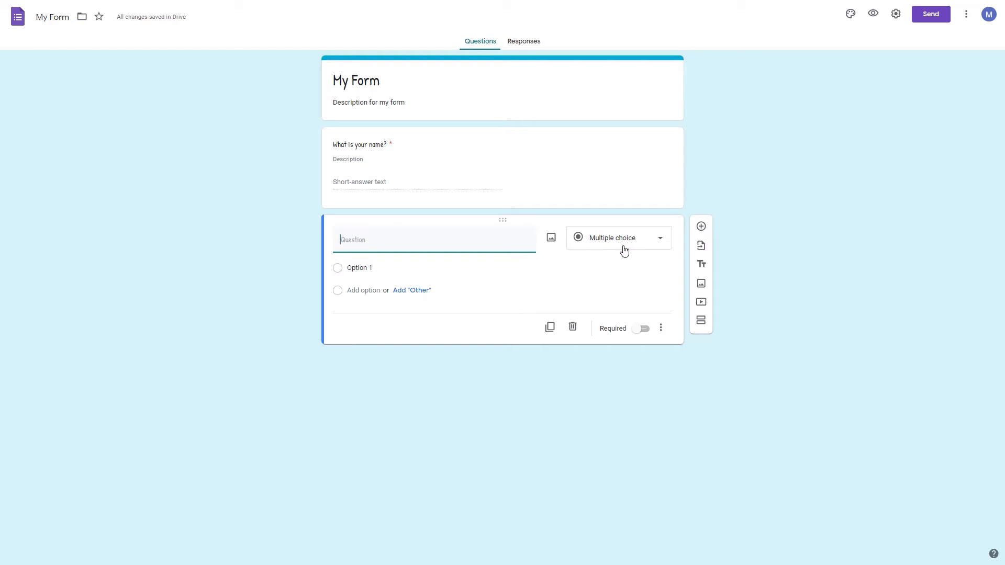
left_click(381, 268)
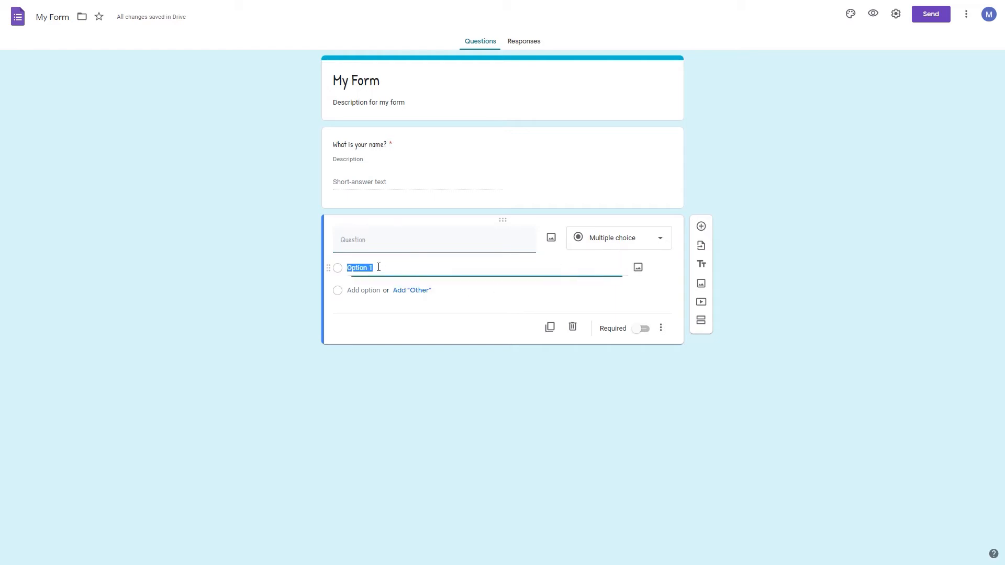
left_click(361, 292)
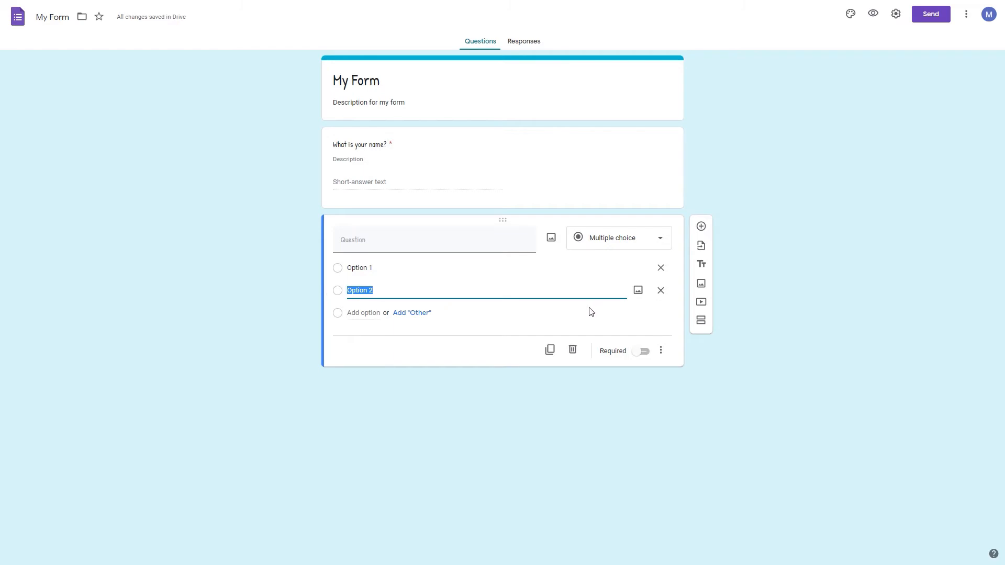
left_click(573, 352)
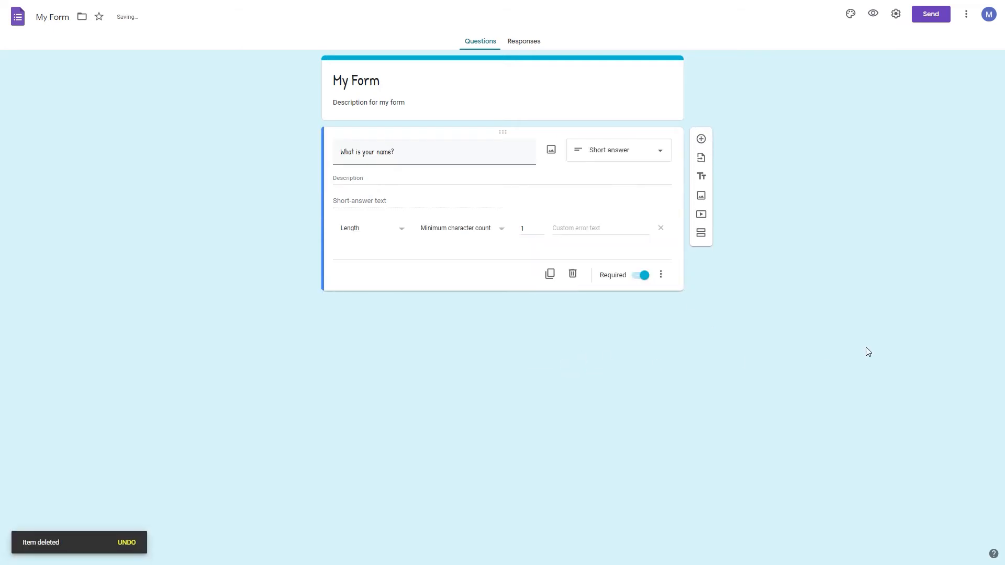
Add a new question below the name question and set its type to Checkboxes.
left_click(702, 140)
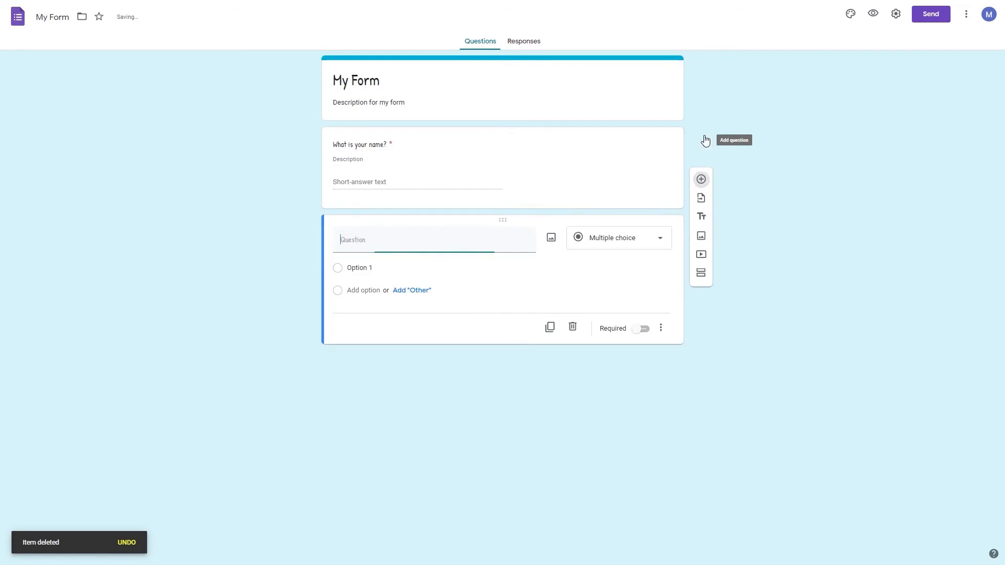
left_click(653, 245)
left_click(643, 260)
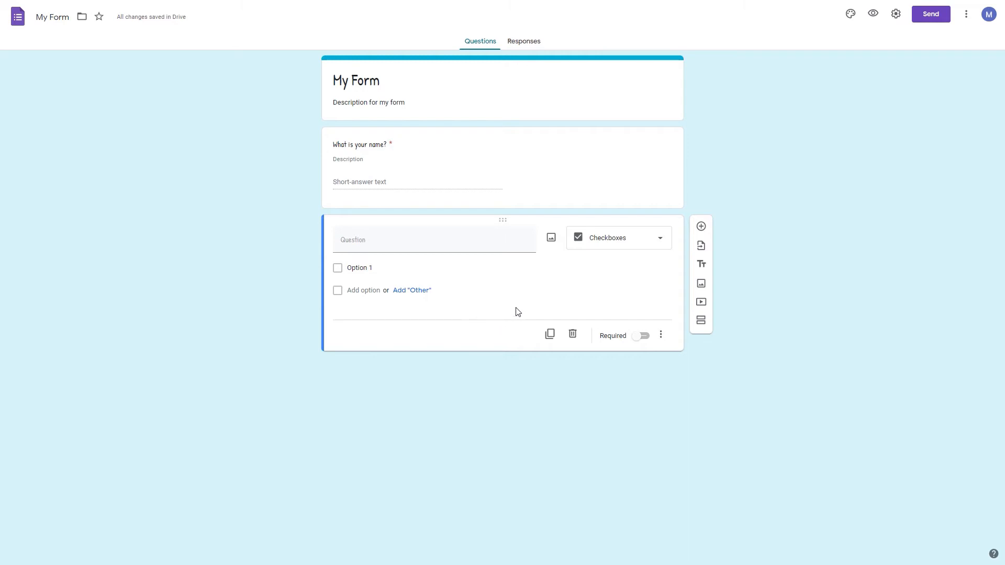
Change the second question's type to Drop-down.
left_click(657, 244)
left_click(810, 208)
left_click(657, 242)
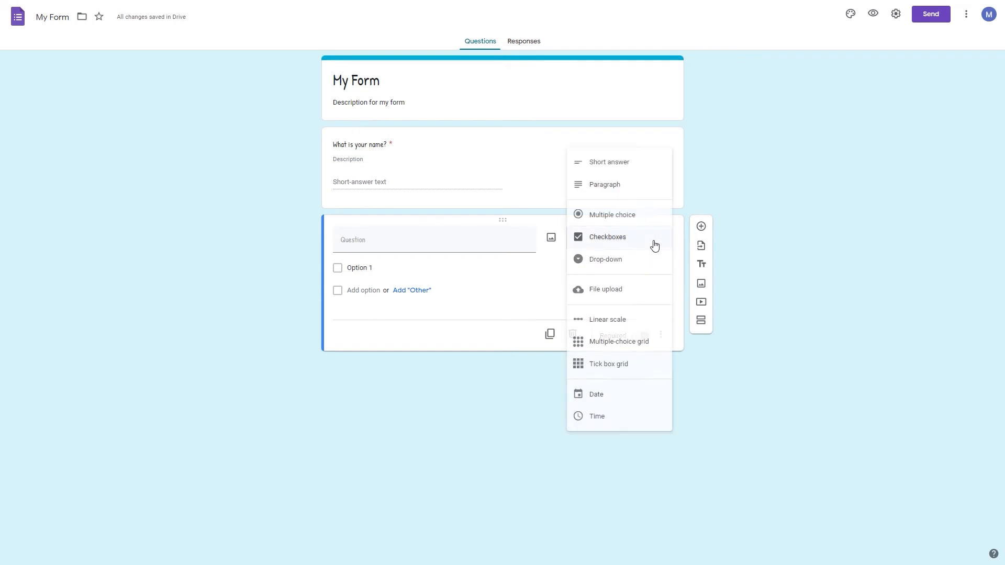
left_click(621, 270)
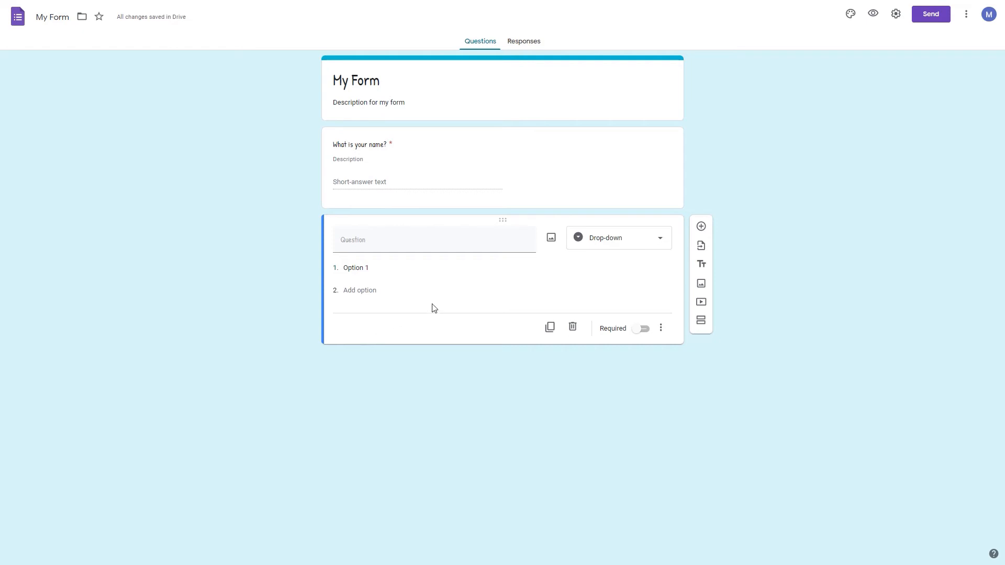
Change the second question's type to Date.
left_click(643, 240)
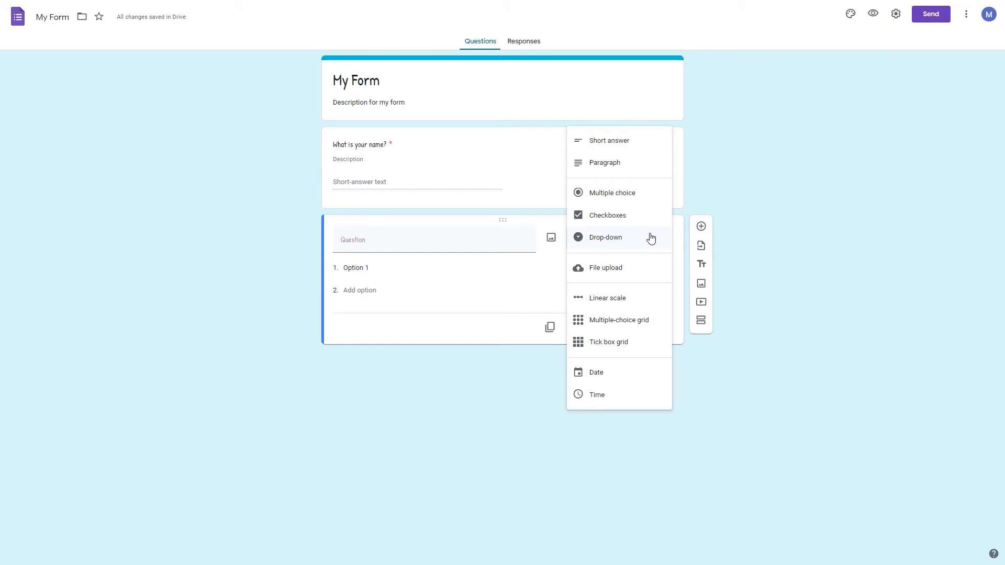
left_click(630, 364)
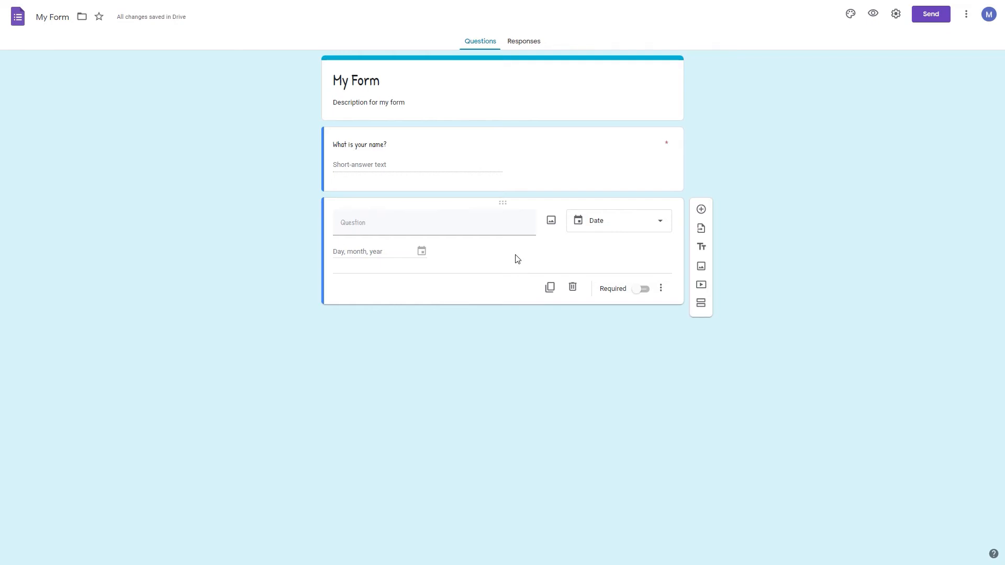
Preview the form, fill in the respondent's name and the date 01/01/2020, and submit the response.
left_click(874, 17)
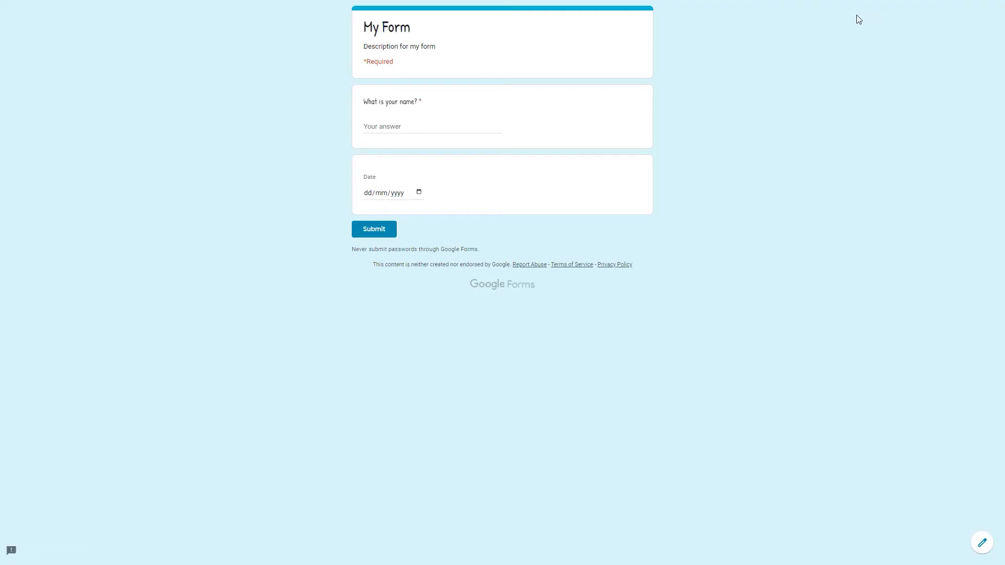
left_click(384, 129)
type("Dave")
key("Tab")
type("01/01/2020")
left_click(701, 180)
left_click(381, 237)
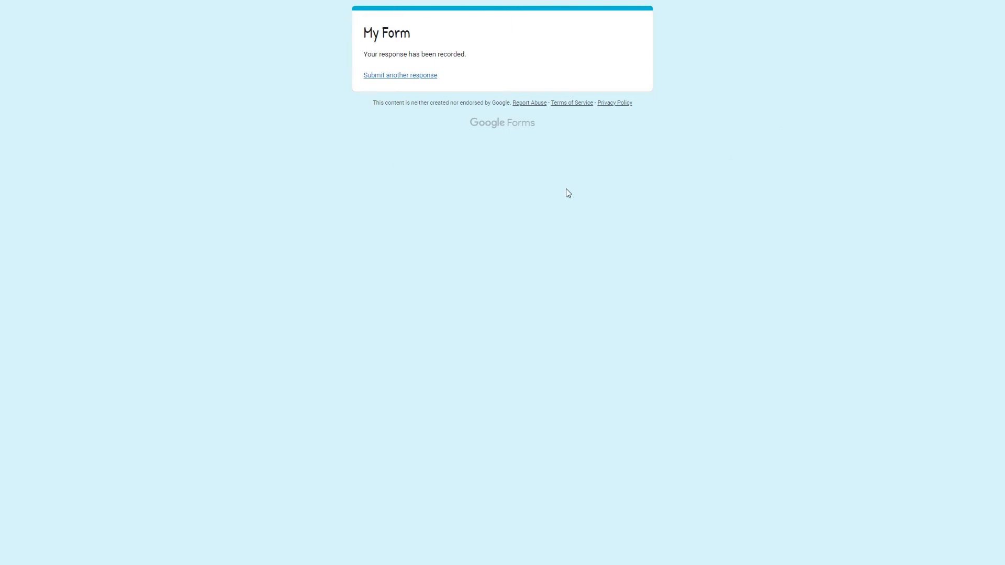
Return to editing the form and examine the submitted name and date in the response summary.
left_click(411, 77)
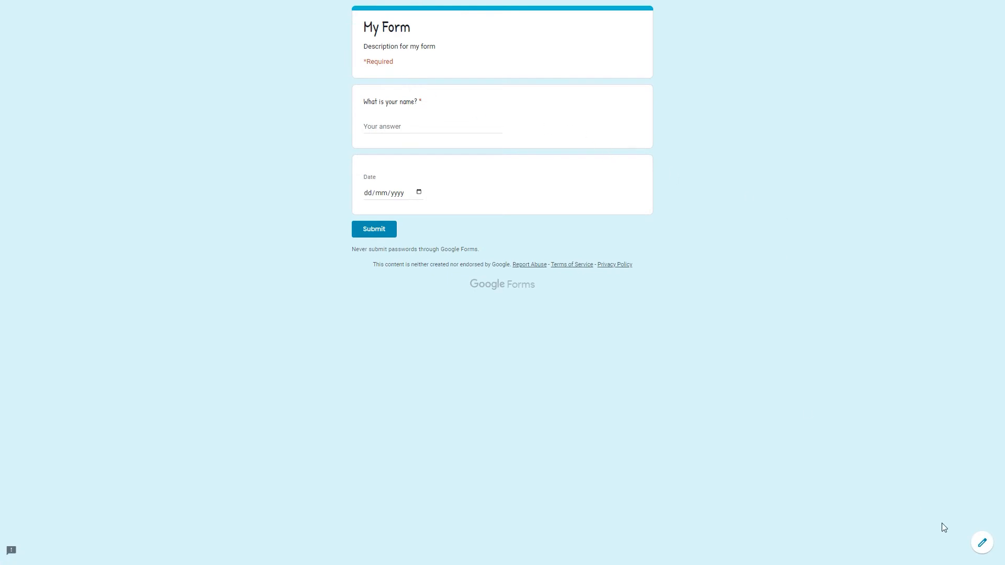
left_click(983, 545)
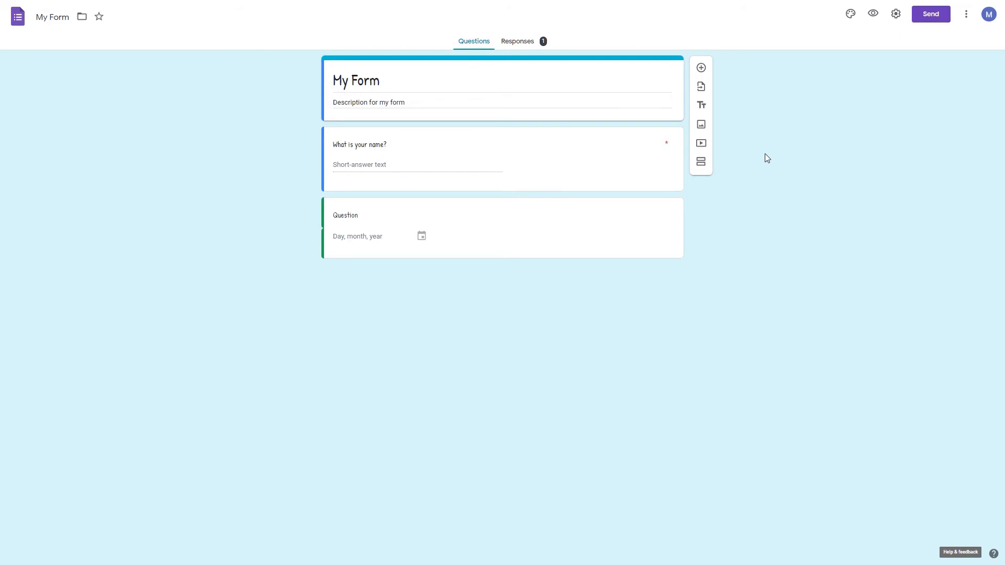
left_click(519, 41)
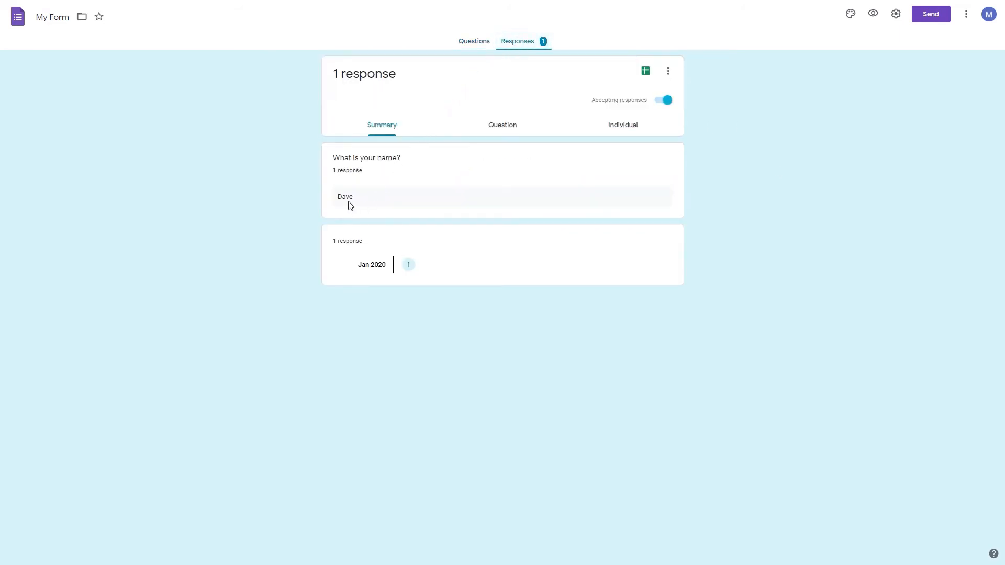
left_click_drag(338, 196, 360, 202)
left_click_drag(357, 266, 442, 263)
left_click(442, 267)
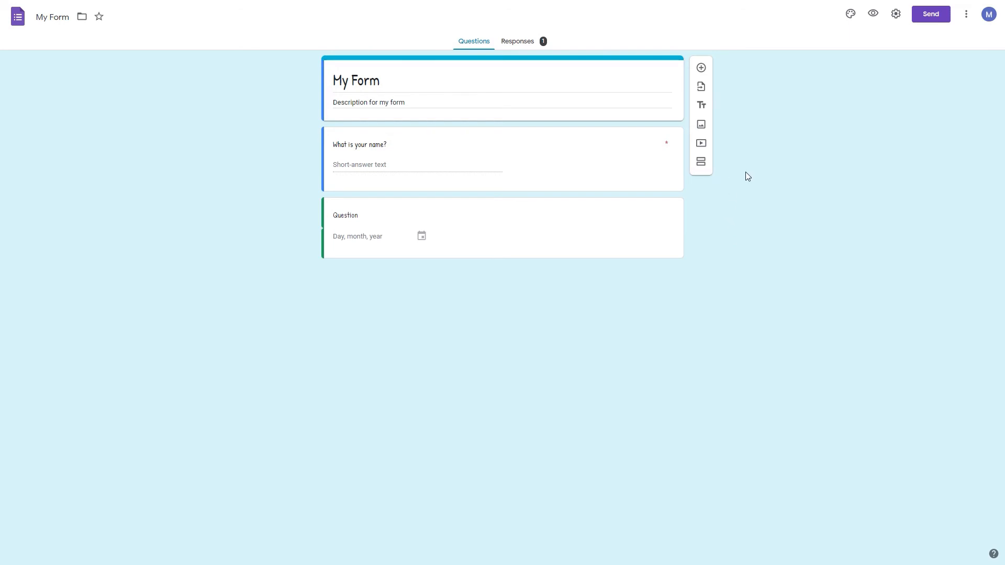
Add a trial title and description block above the name question, and delete that block.
left_click(702, 108)
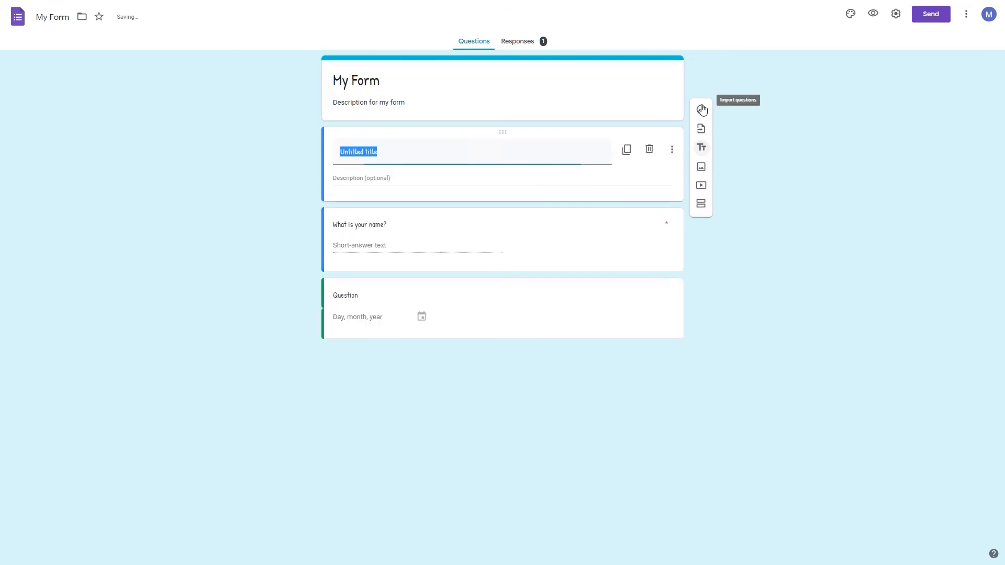
left_click(650, 151)
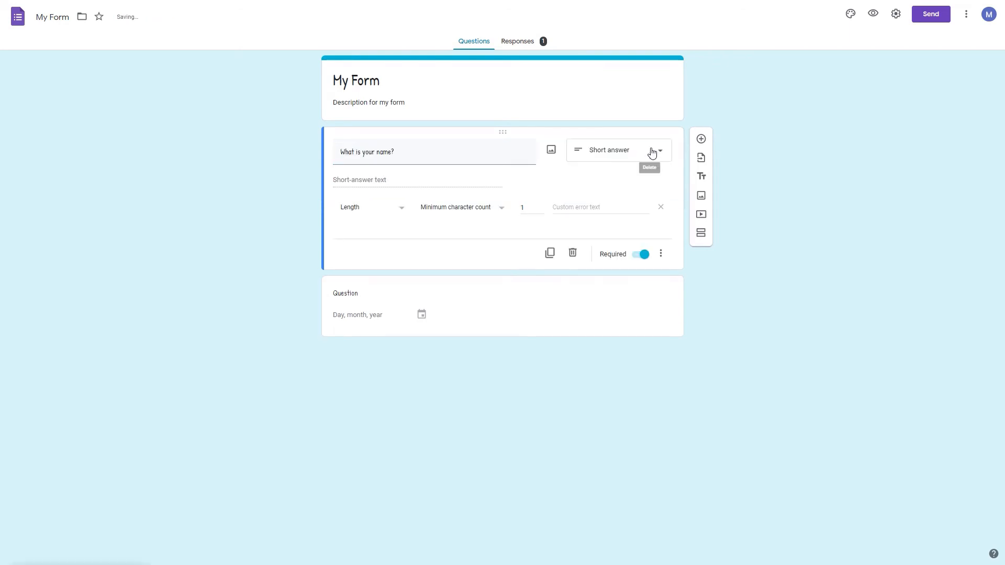
Insert the Technology Central image from Google Drive below the name question and title it Logo.
left_click(701, 196)
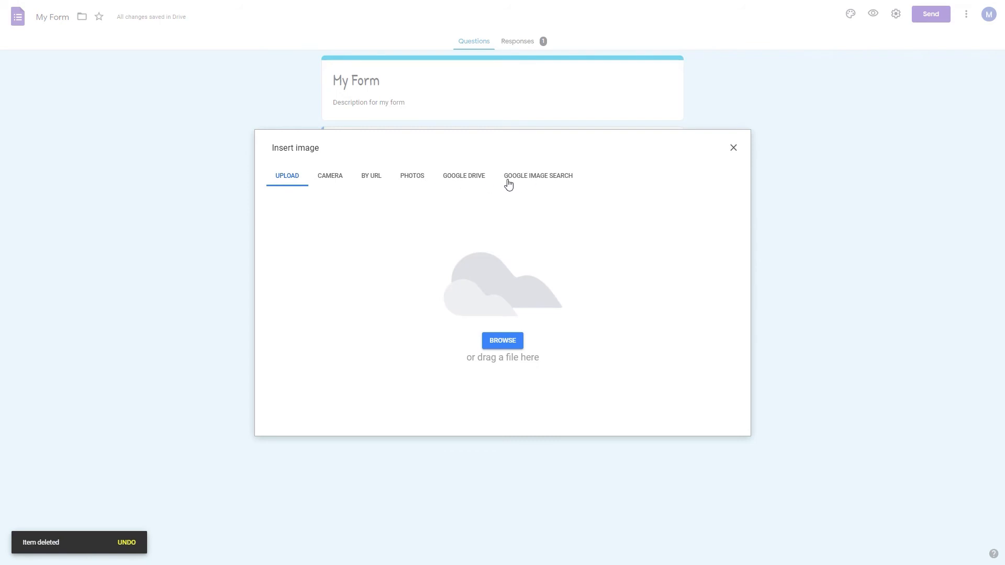
left_click(475, 180)
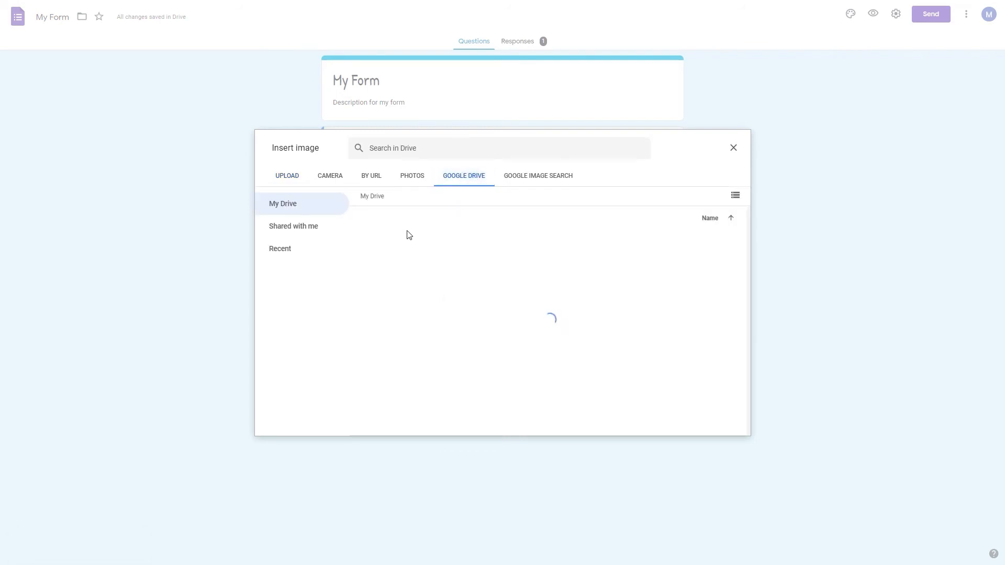
left_click(416, 297)
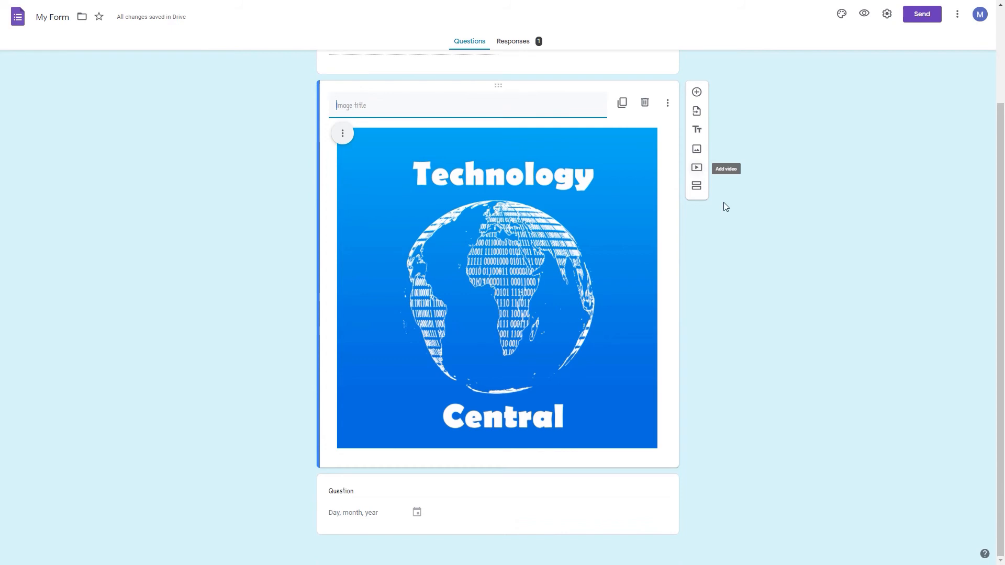
scroll(758, 394, "up", 3)
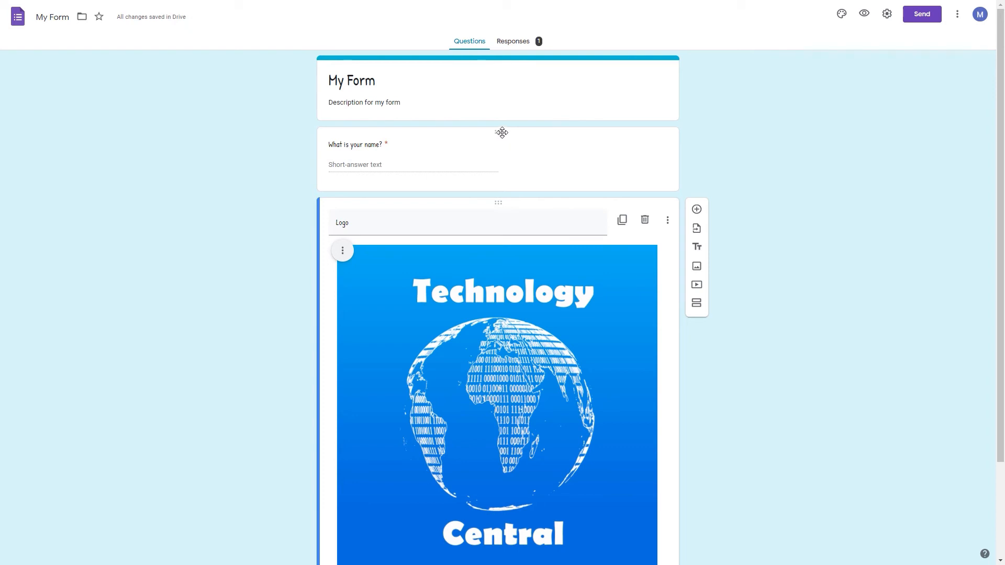
Move the name question below the logo image.
left_click_drag(497, 133, 511, 453)
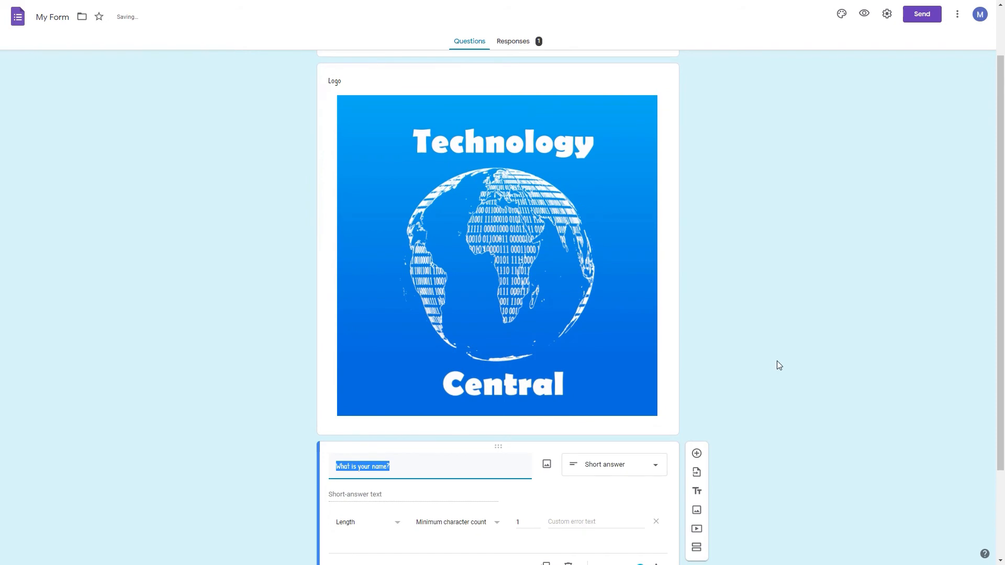
scroll(778, 362, "up", 1)
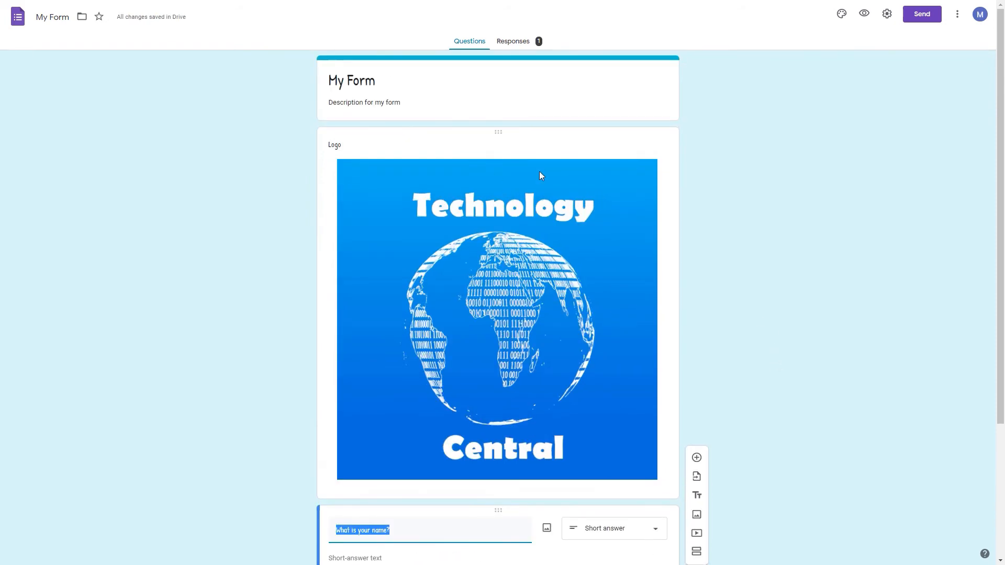
scroll(767, 254, "down", 3)
scroll(783, 372, "up", 3)
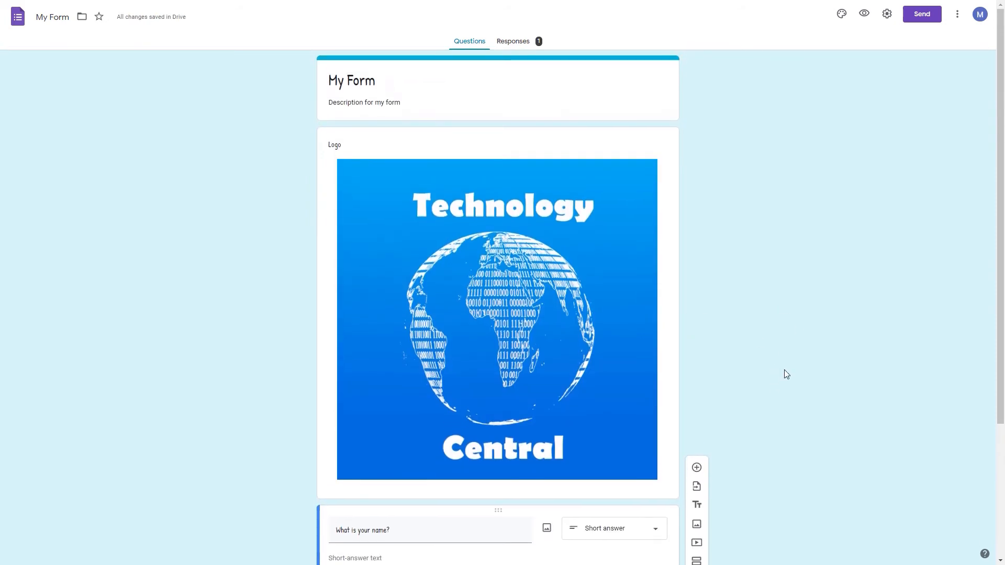
Add a second section after the name question, with the date question placed in it.
scroll(783, 372, "down", 3)
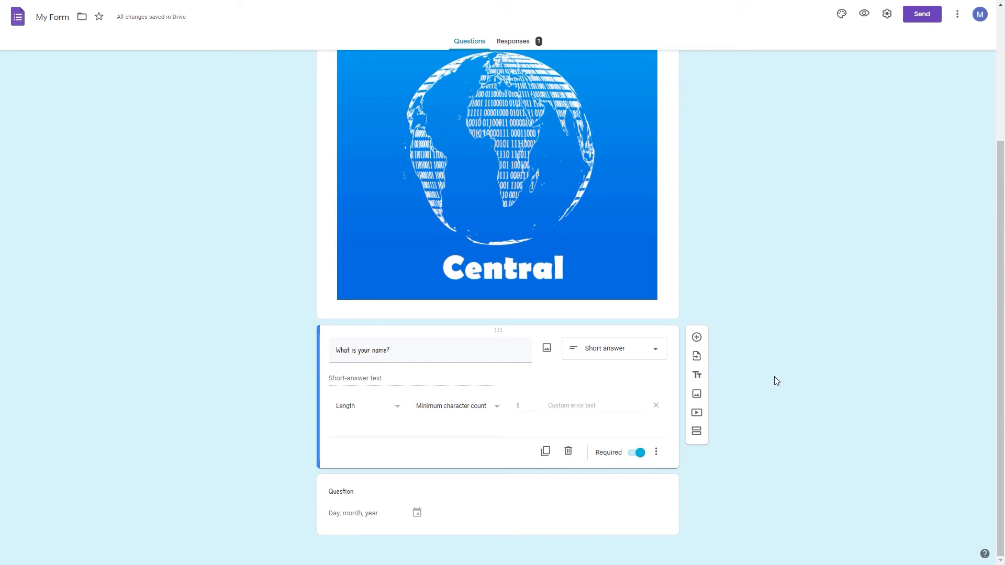
left_click(696, 431)
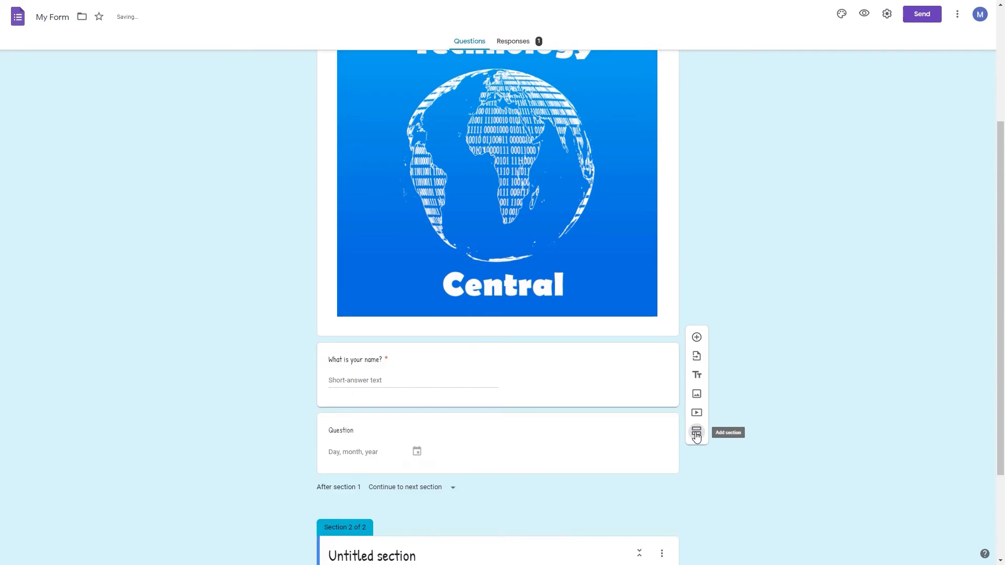
scroll(545, 453, "up", 4)
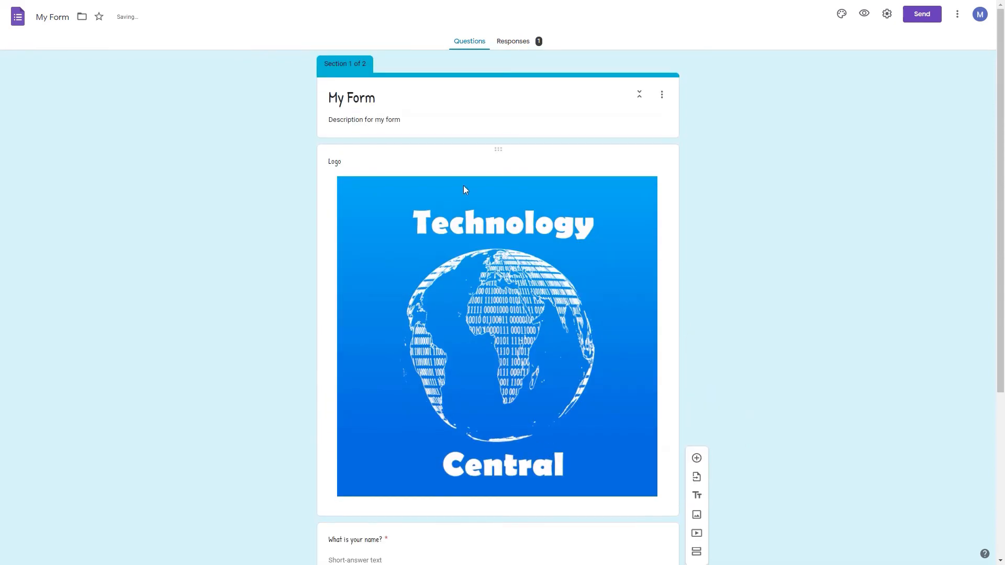
scroll(300, 157, "down", 5)
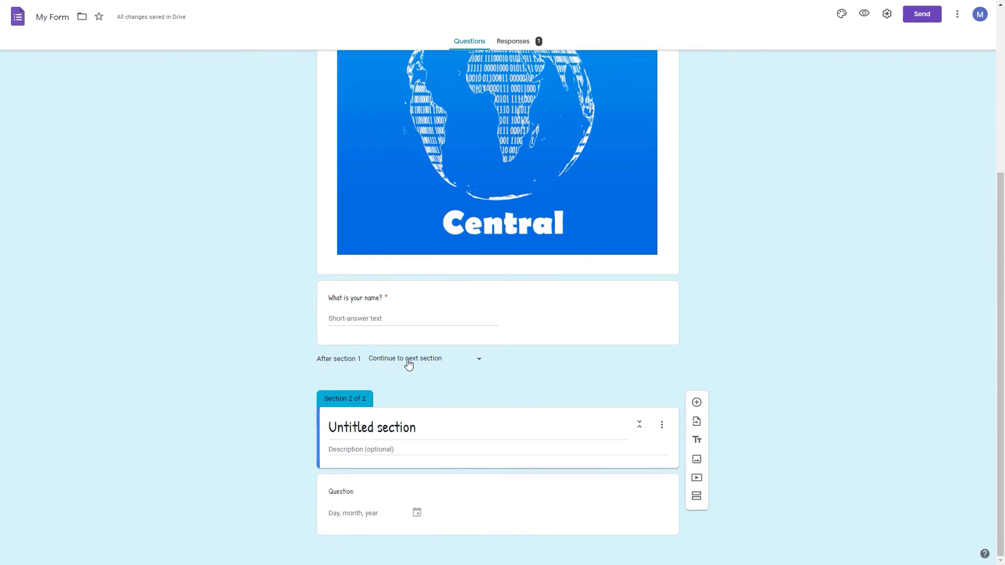
Examine the navigation choices after section 1 and the second section's title and description fields.
left_click(408, 365)
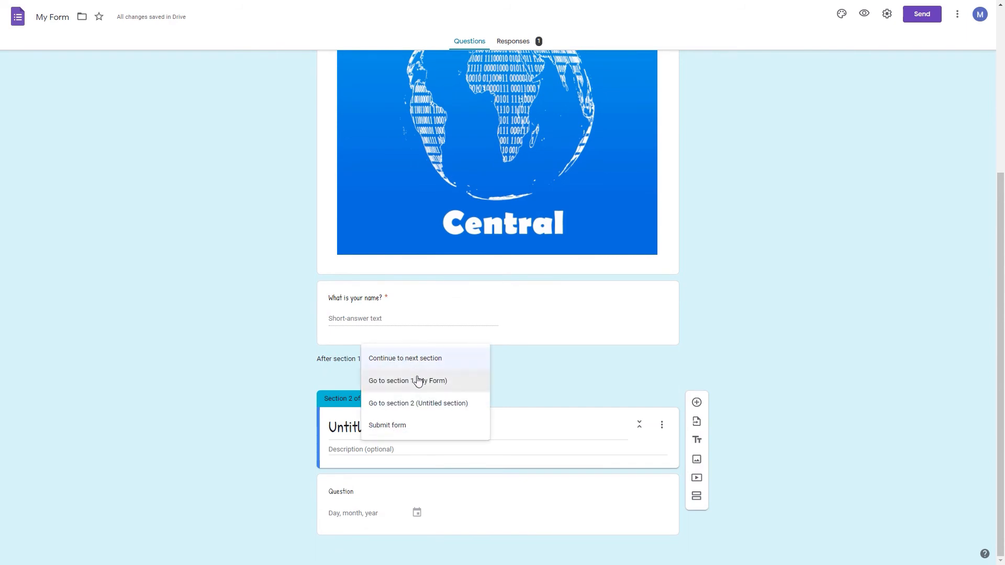
left_click(747, 321)
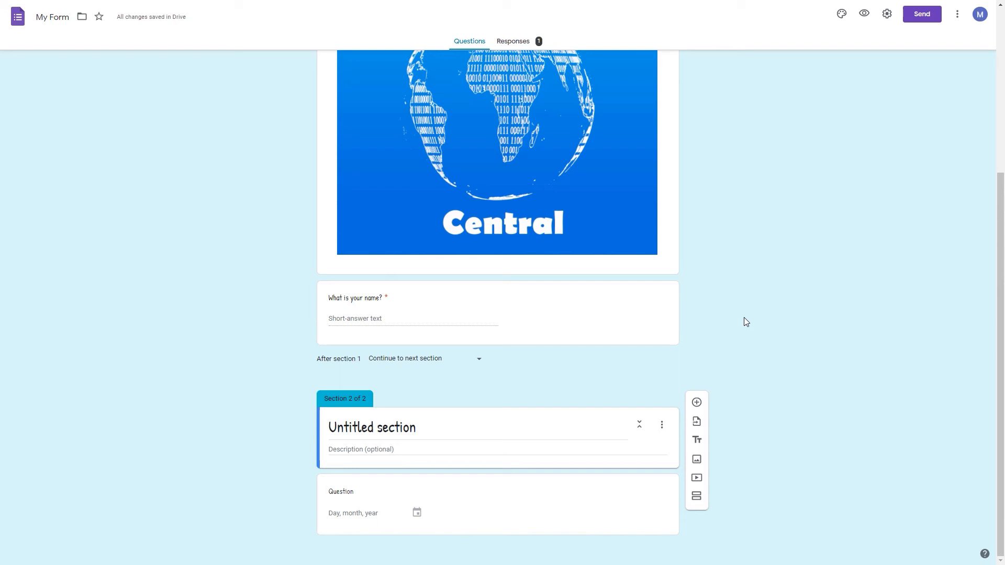
scroll(746, 321, "up", 4)
scroll(746, 321, "down", 4)
left_click(396, 435)
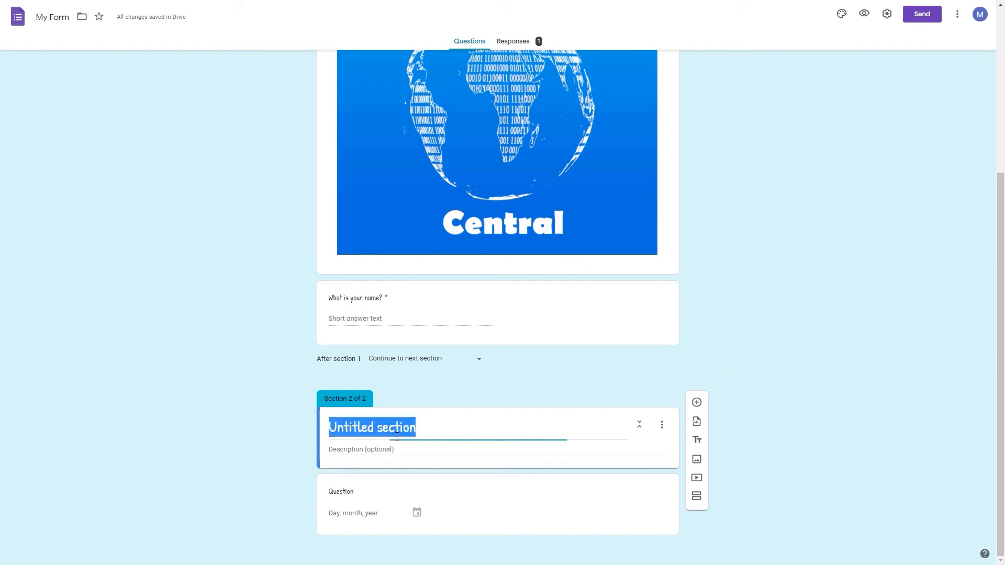
left_click(366, 449)
left_click(752, 430)
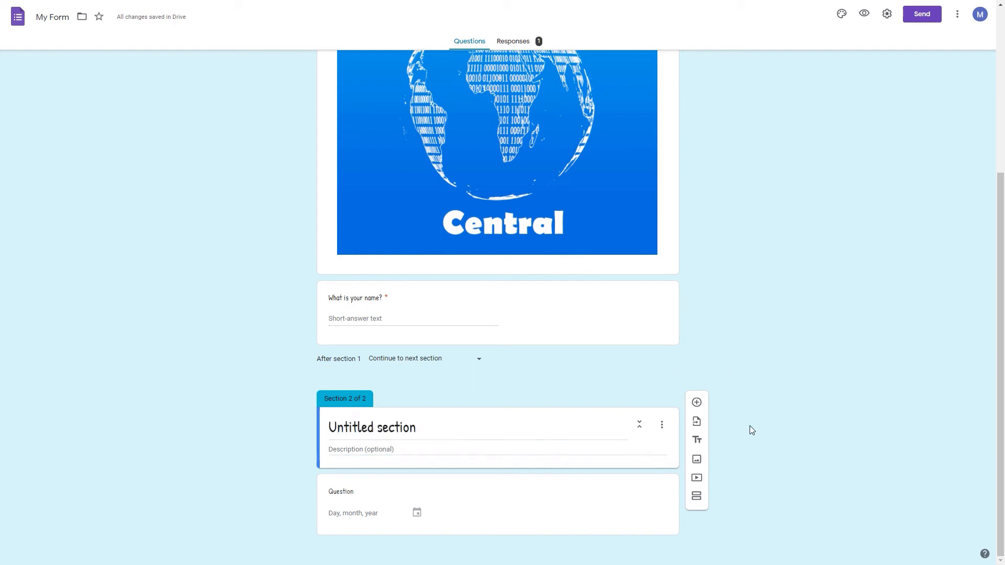
scroll(752, 430, "up", 5)
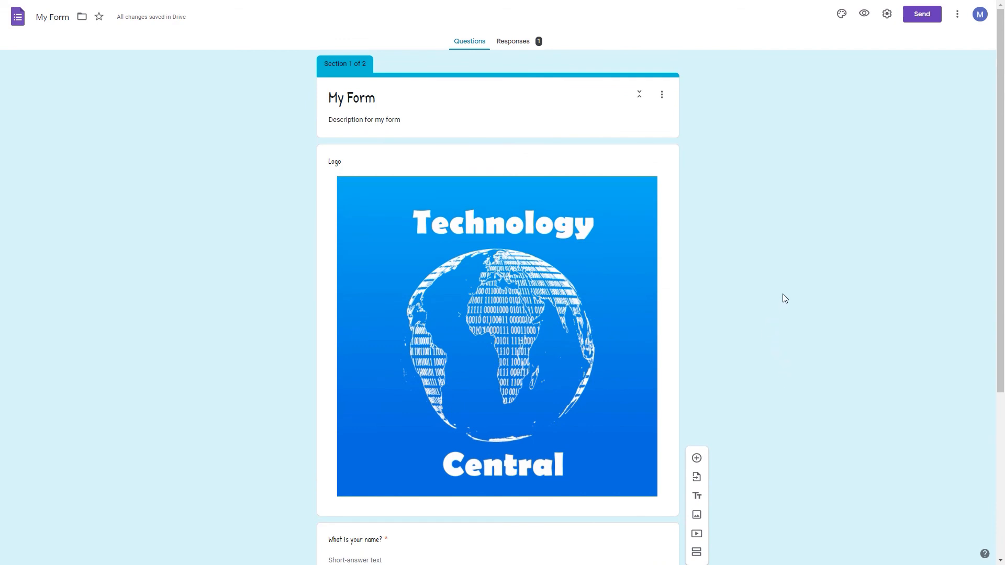
Examine the form's General, Presentation and Quizzes settings, and leave them without saving.
left_click(888, 16)
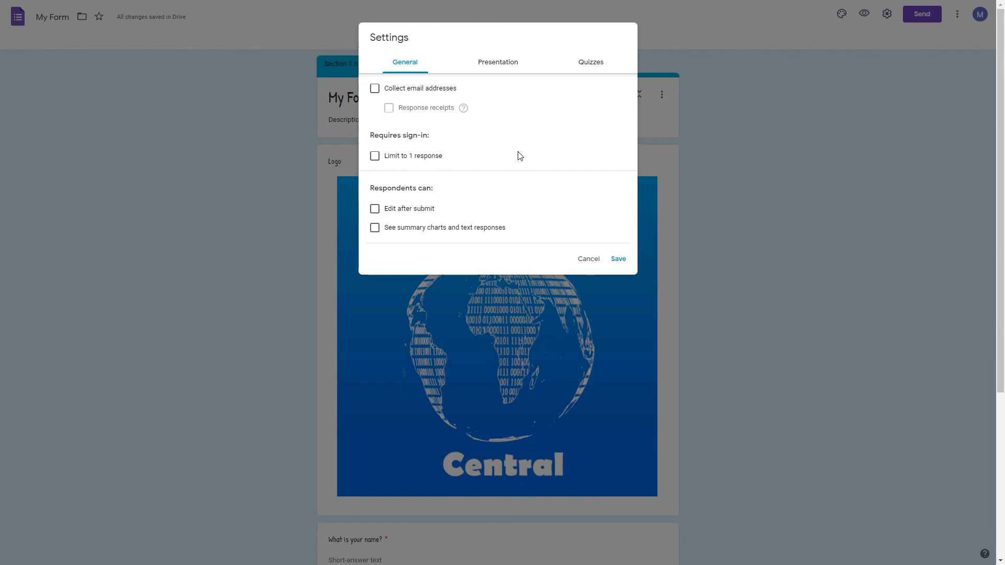
left_click(498, 69)
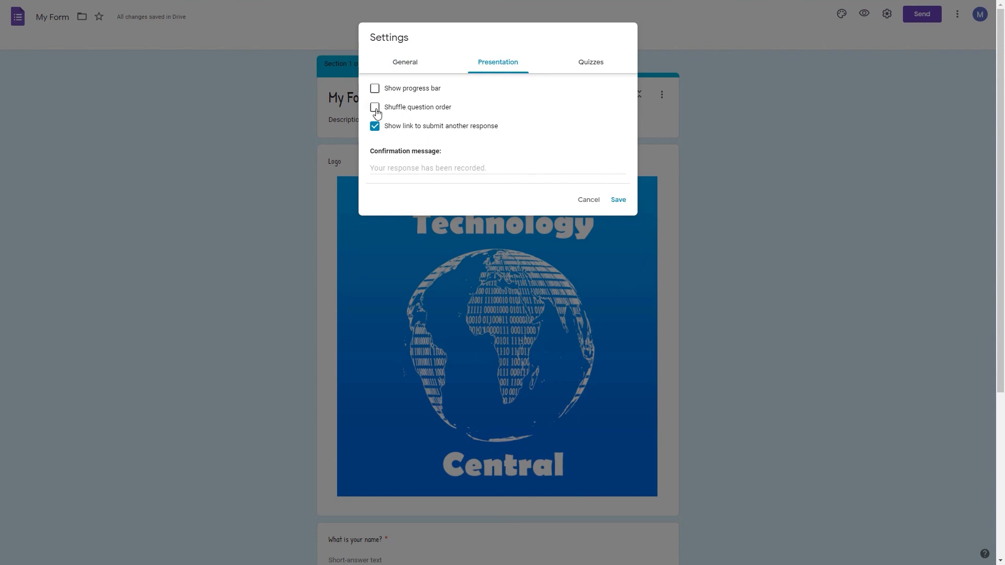
left_click(408, 166)
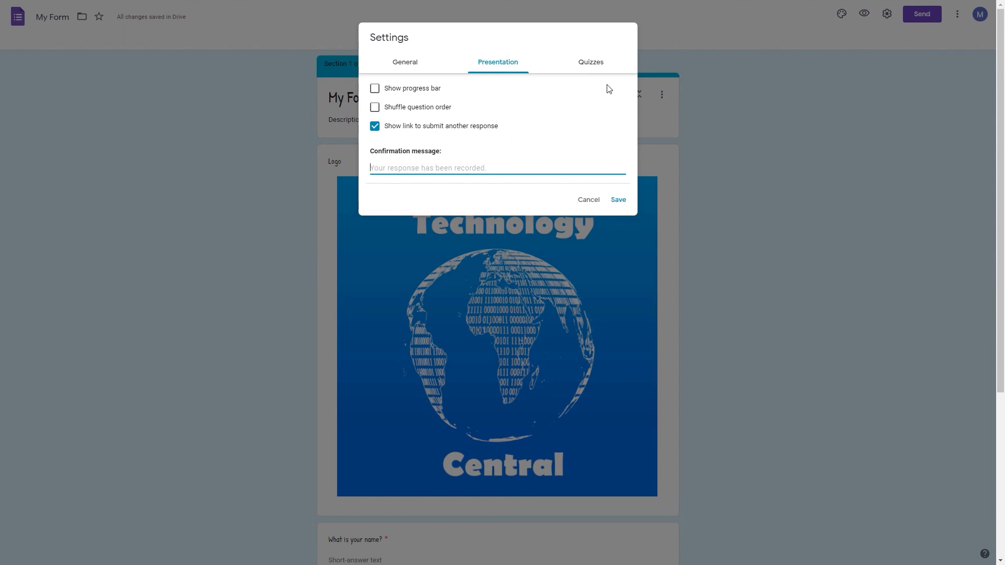
left_click(597, 64)
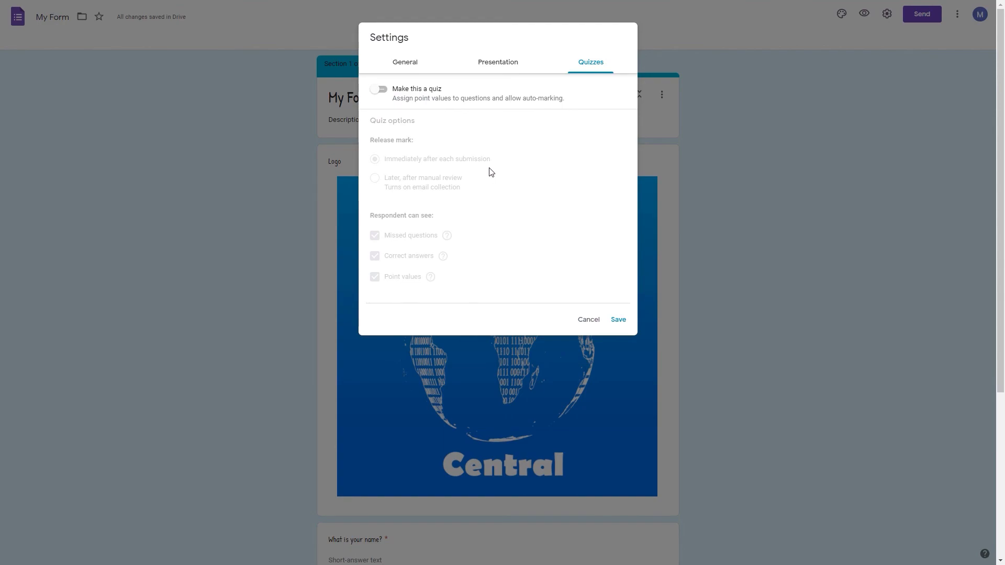
left_click(588, 320)
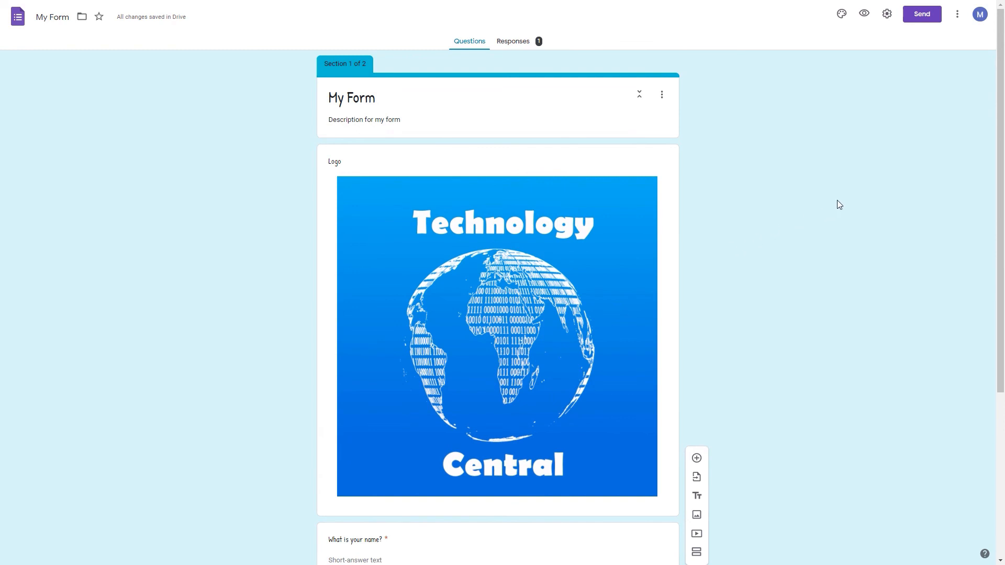
Examine the options for sending the form by email, link and embedded HTML, and close them.
left_click(922, 21)
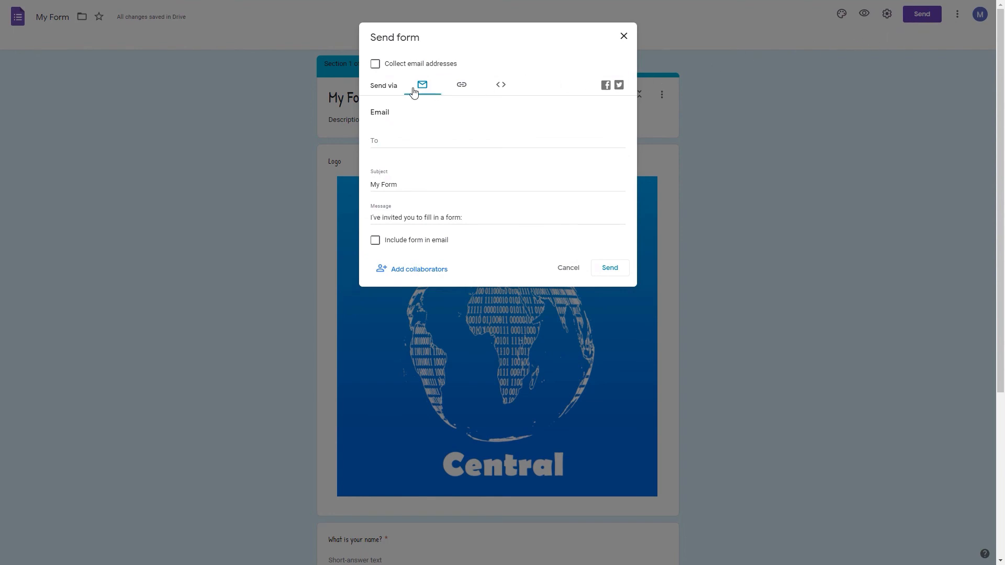
left_click(462, 86)
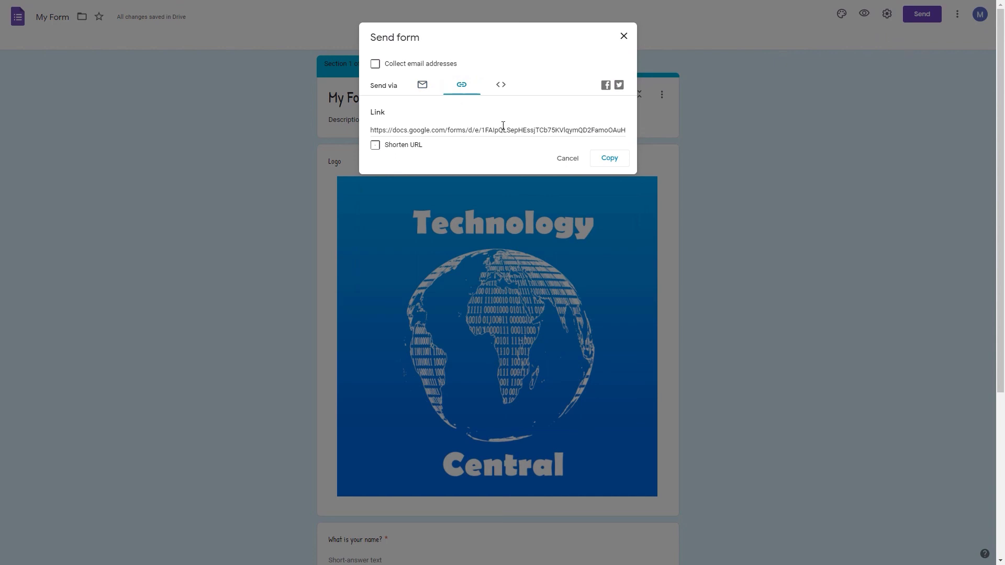
left_click(500, 87)
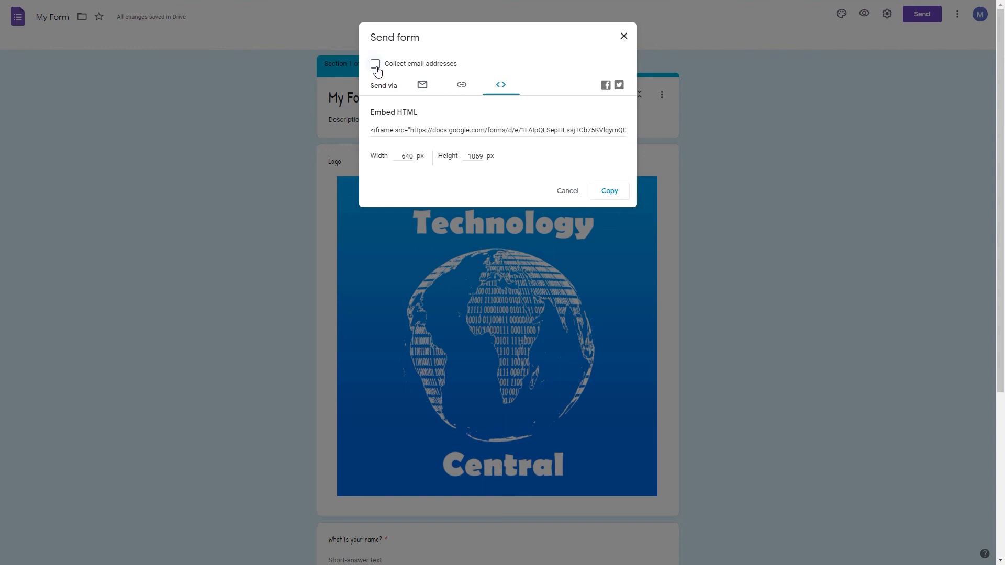
left_click(780, 190)
left_click(424, 85)
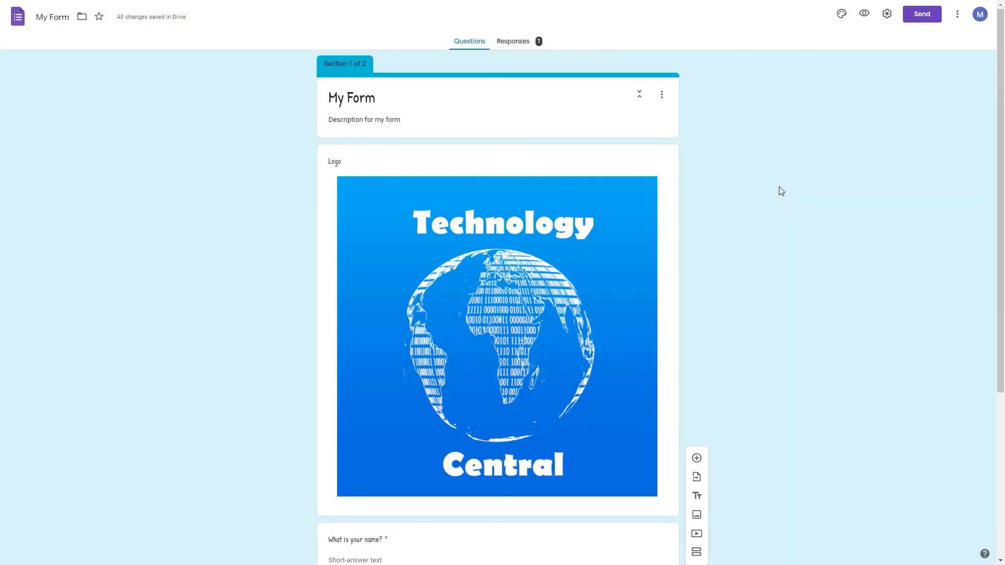